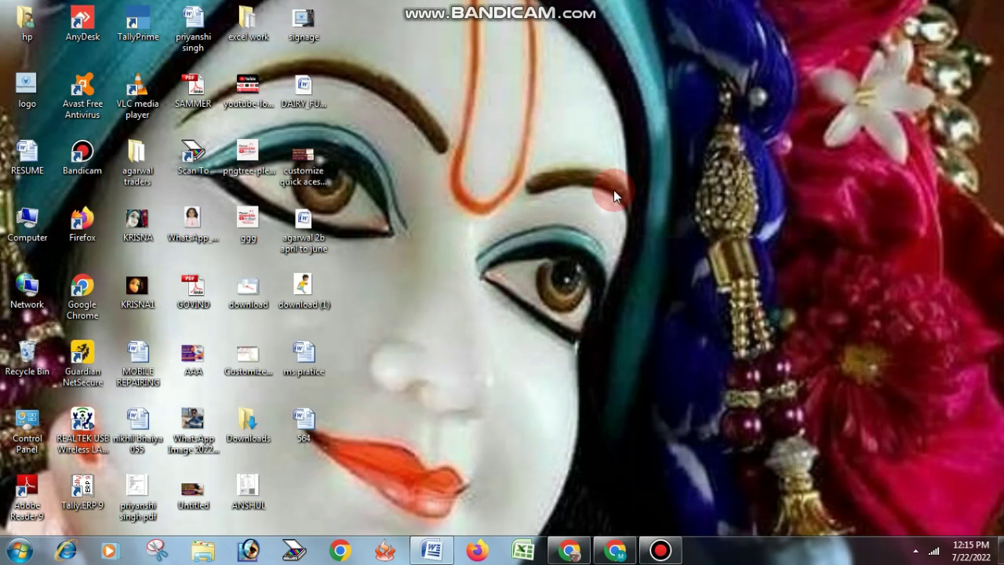
Step: Generate three sample paragraphs in the blank document by entering =rand()
mouse_move(431, 555)
click(428, 513)
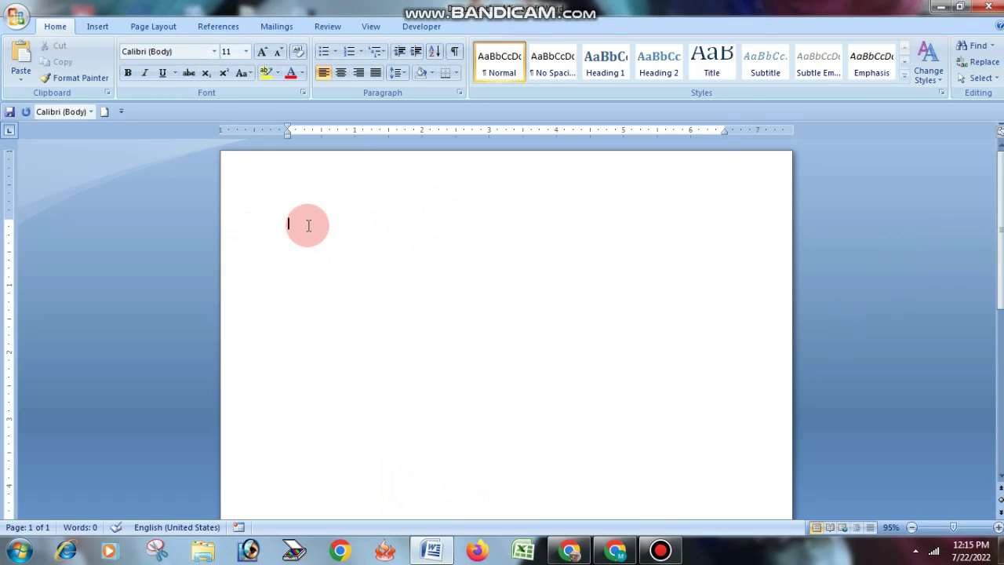
text(=r)
text(and())
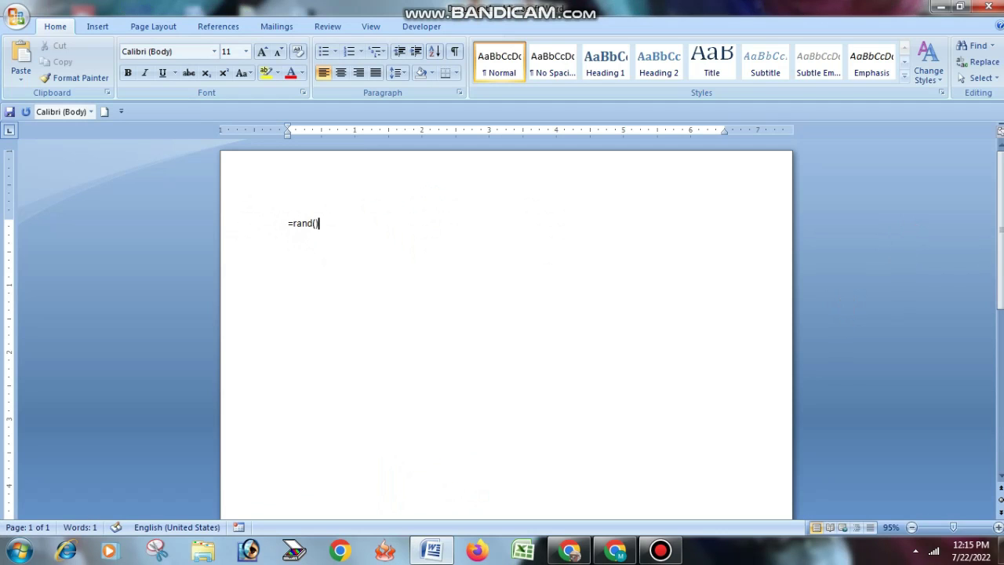
key(Return)
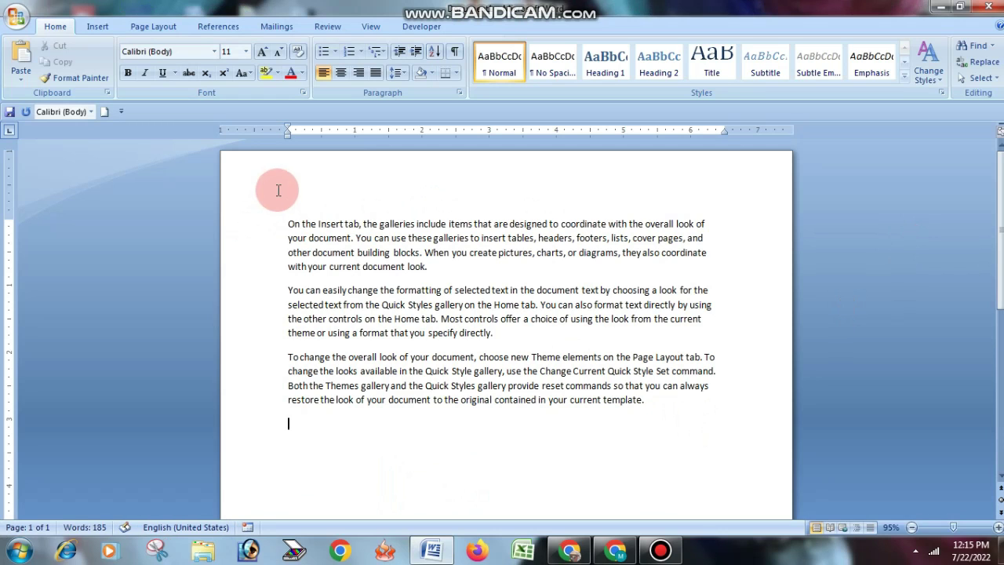
Step: Copy all the sample text and paste it three more times, reaching 925 words
key(ctrl+a)
key(ctrl+c)
right_click(348, 266)
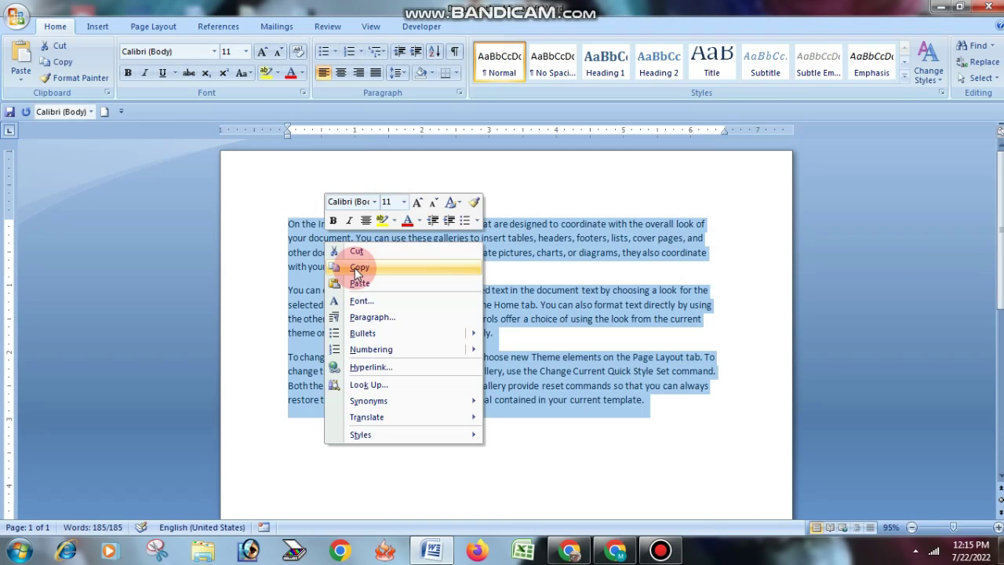
click(676, 425)
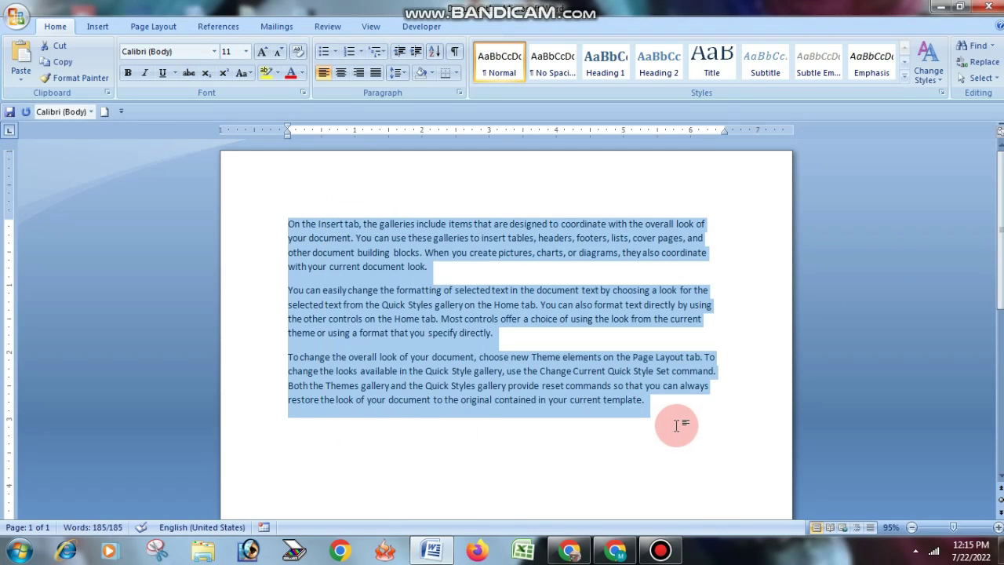
click(664, 407)
key(Return)
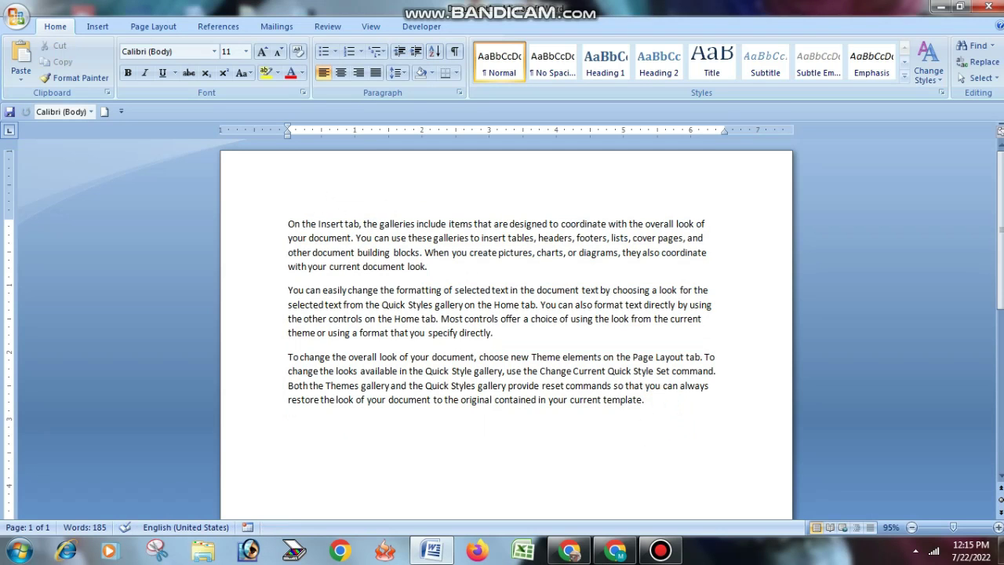
key(ctrl+v)
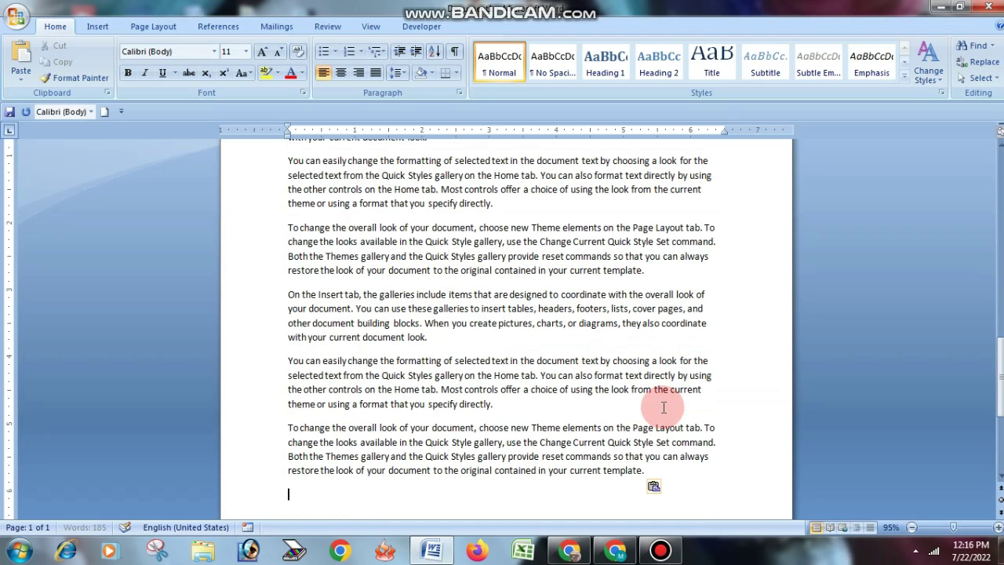
key(ctrl+v)
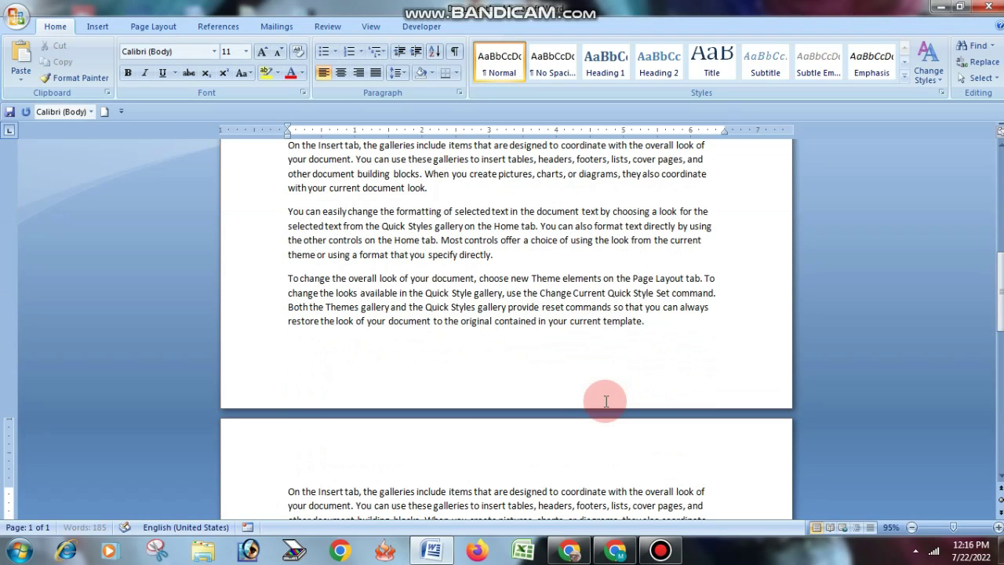
key(ctrl+v)
scroll(568, 375, up, 3)
click(13, 17)
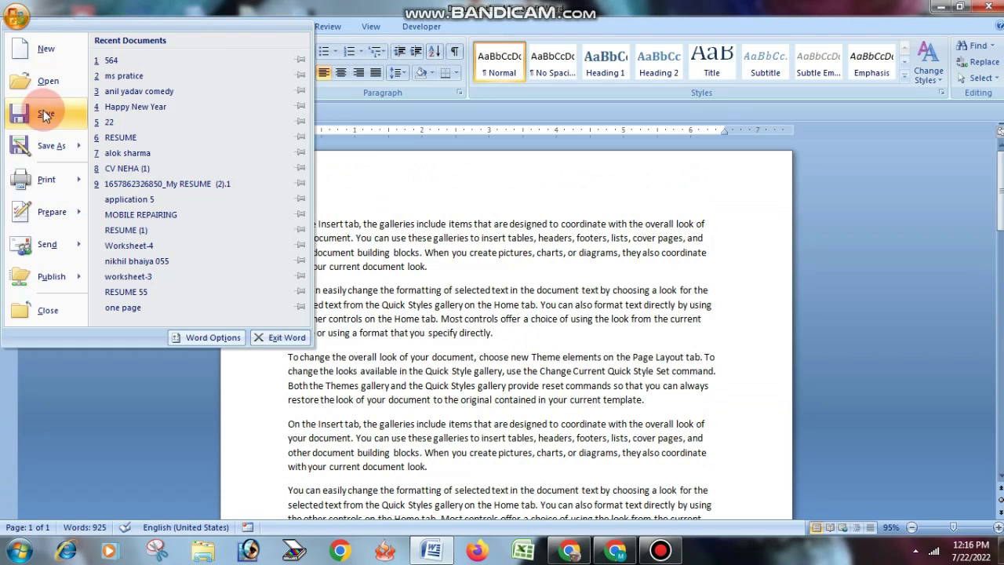
Step: Save the document as 'word pad' on New Volume (D:), then close it and Word
click(43, 109)
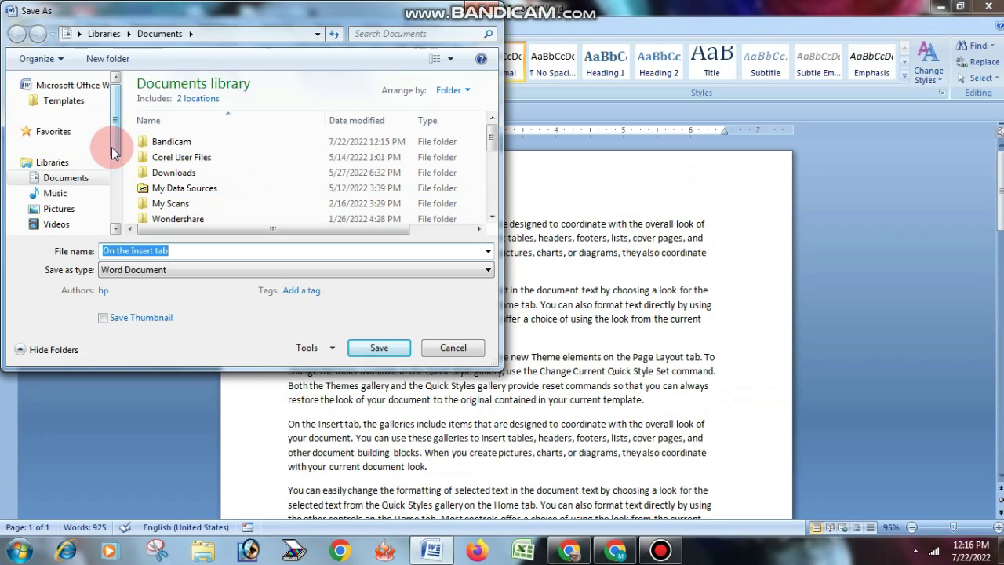
drag(114, 137, 113, 183)
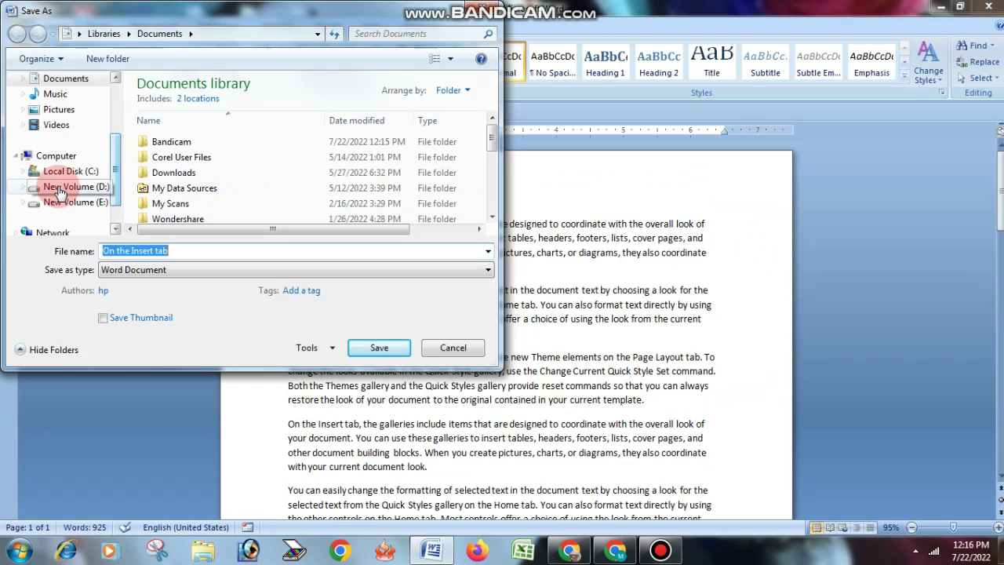
click(56, 186)
click(245, 249)
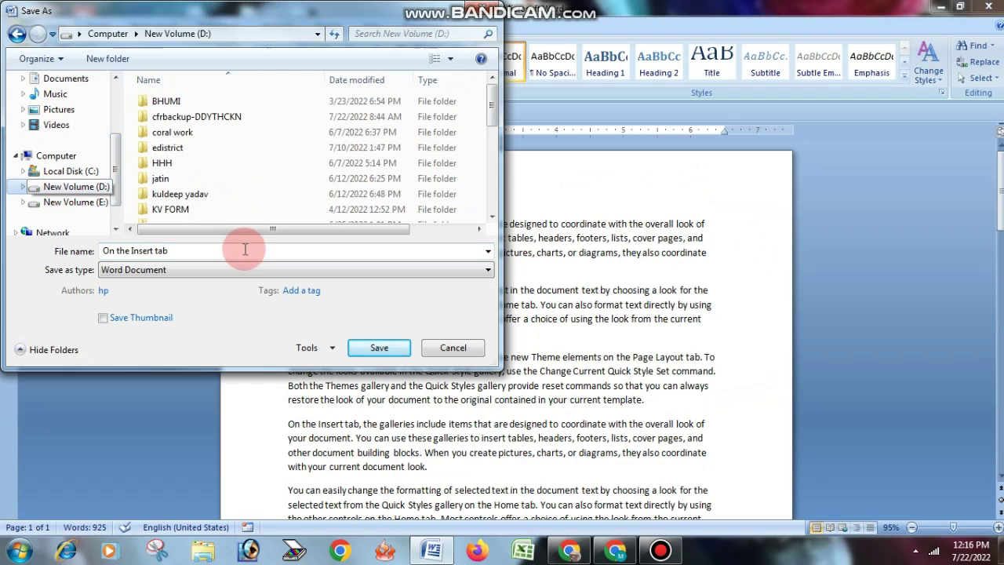
triple_click(232, 248)
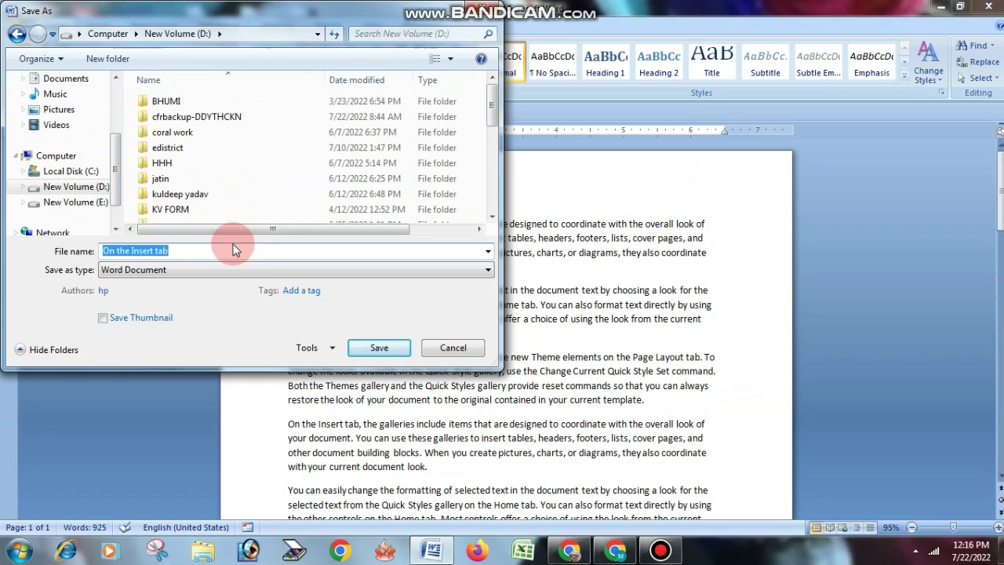
key(BackSpace)
text(word p)
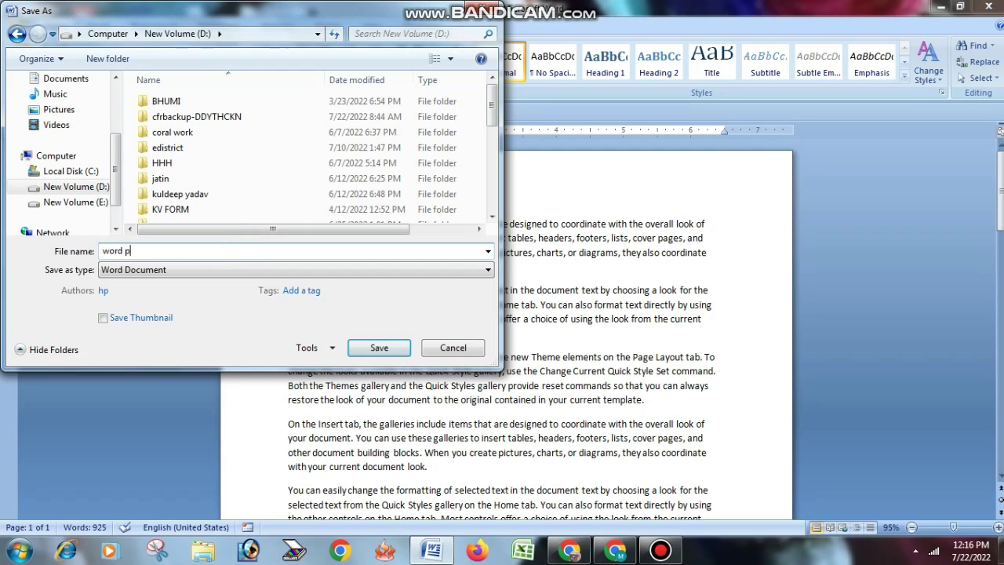
text(ad)
click(388, 350)
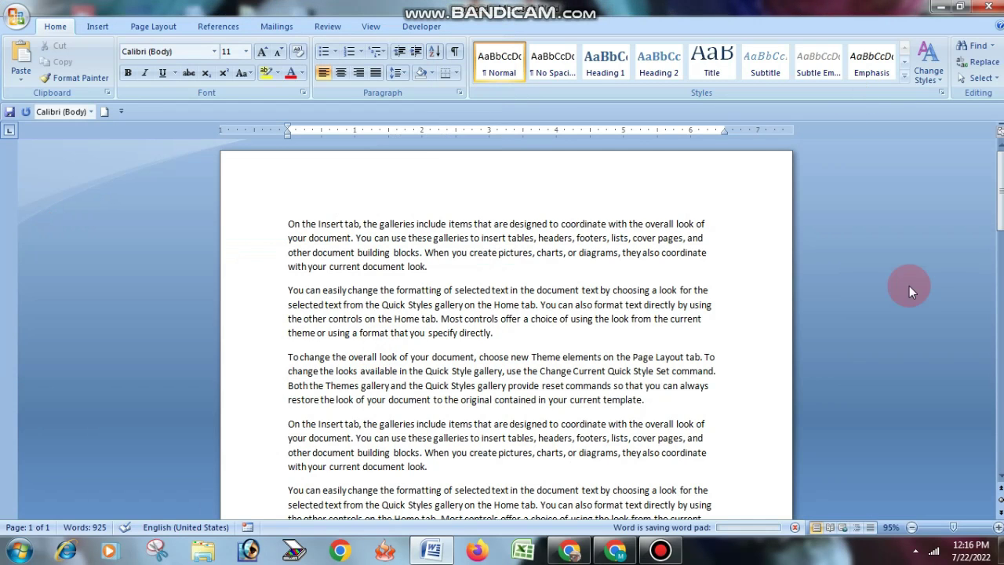
click(988, 9)
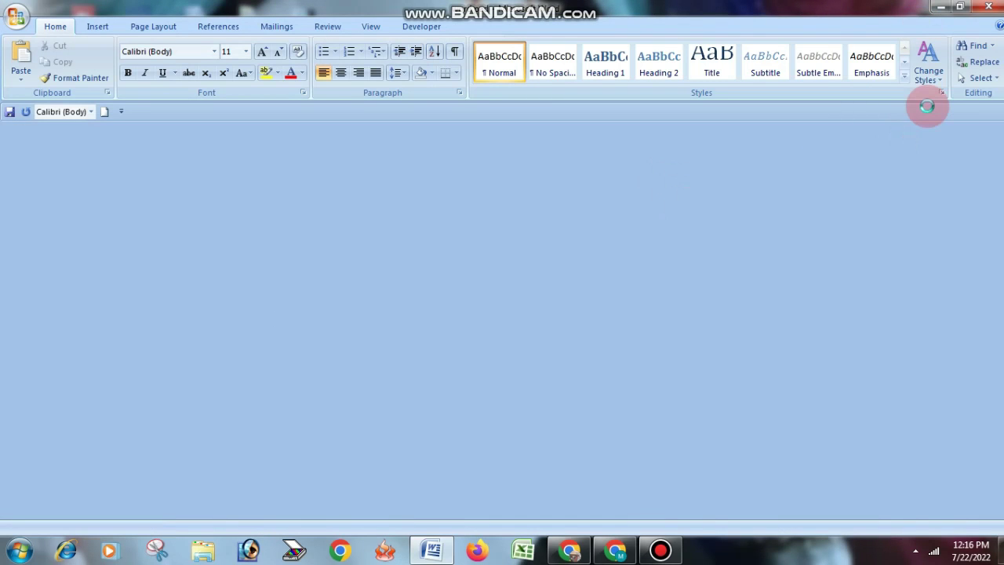
click(988, 7)
Step: Refresh the desktop, open a maximized Computer window, and browse New Volume (E:)
right_click(626, 105)
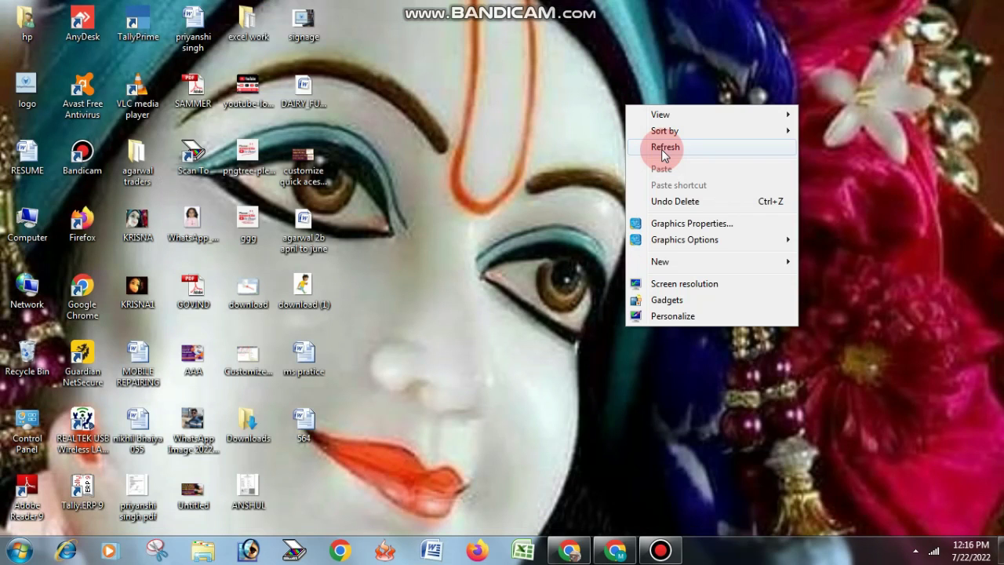
click(664, 149)
click(35, 551)
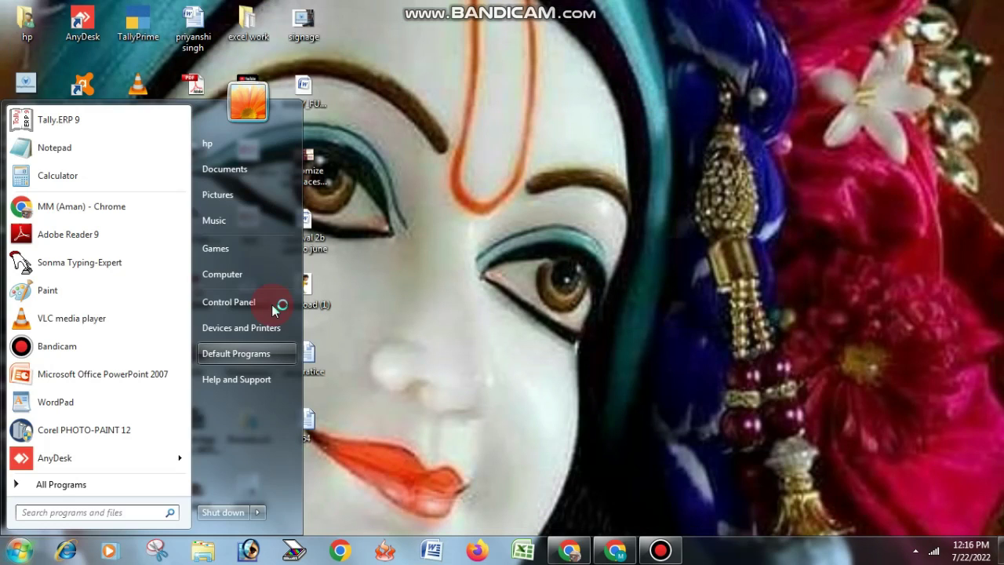
click(243, 278)
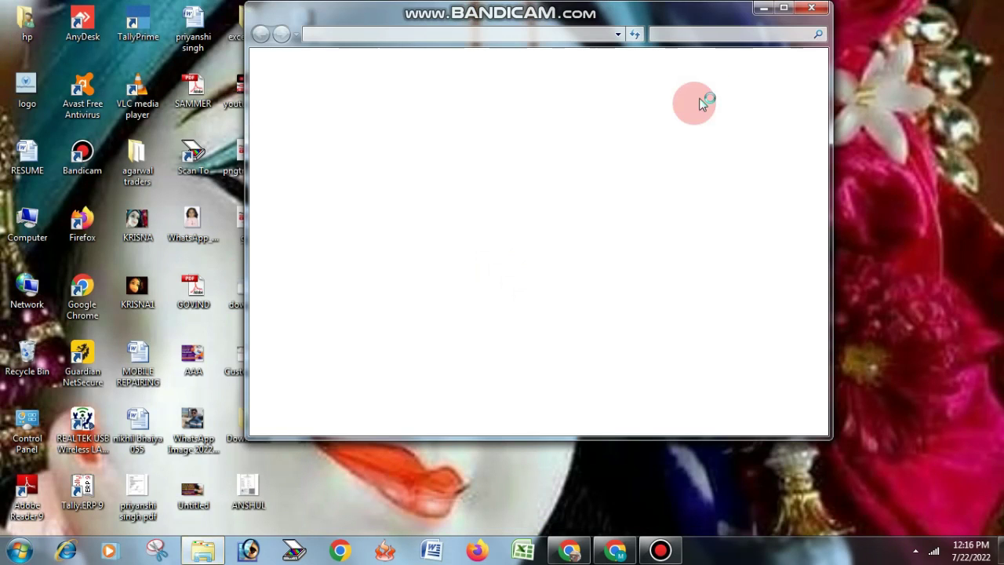
click(783, 10)
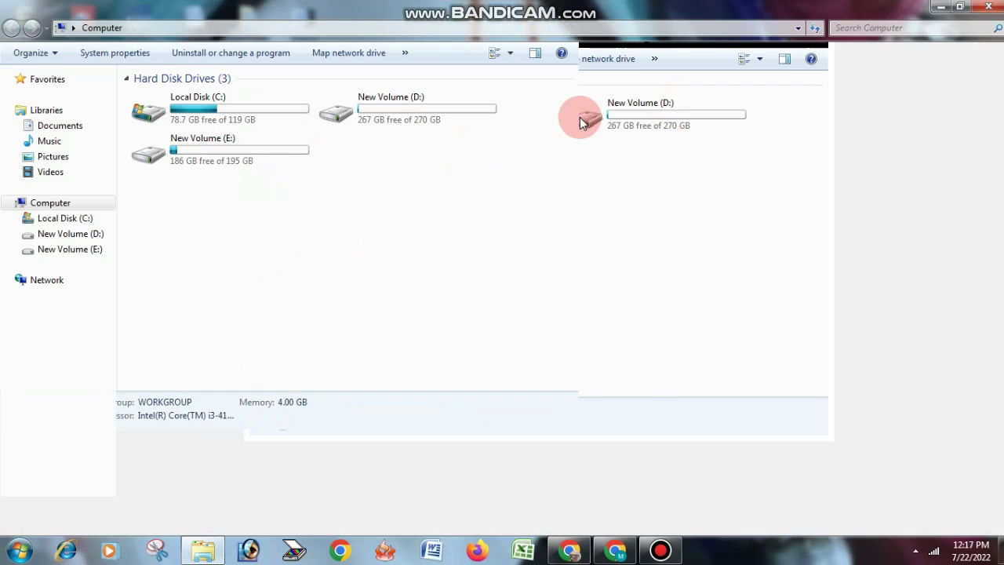
click(575, 111)
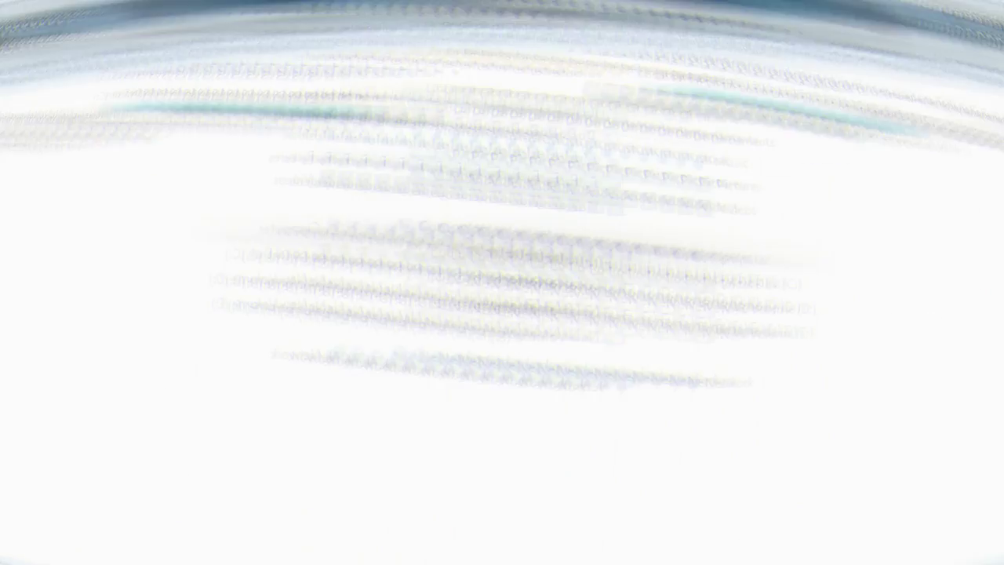
right_click(575, 110)
click(594, 120)
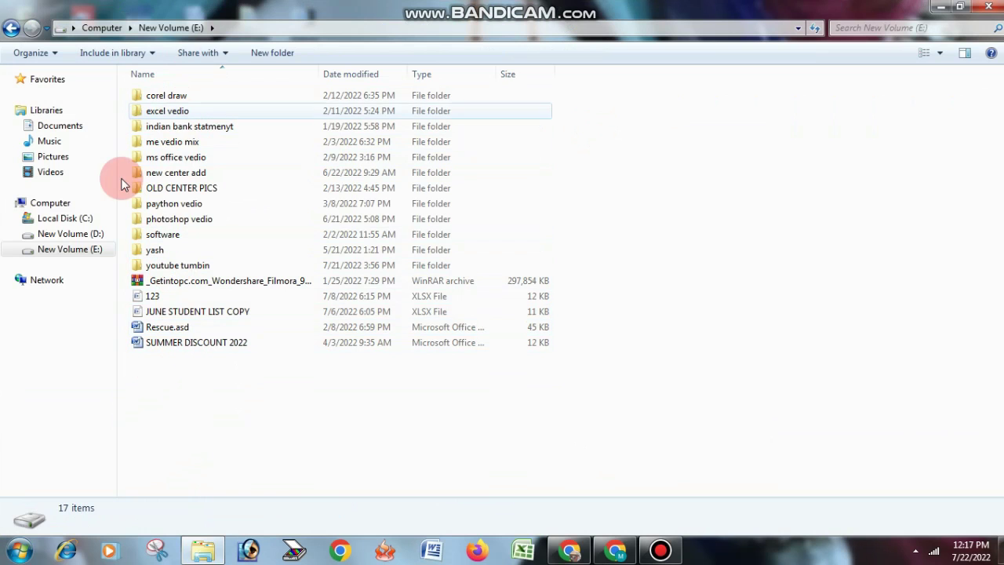
Step: Switch to New Volume (D:), locate the word pad document, and open it
click(88, 235)
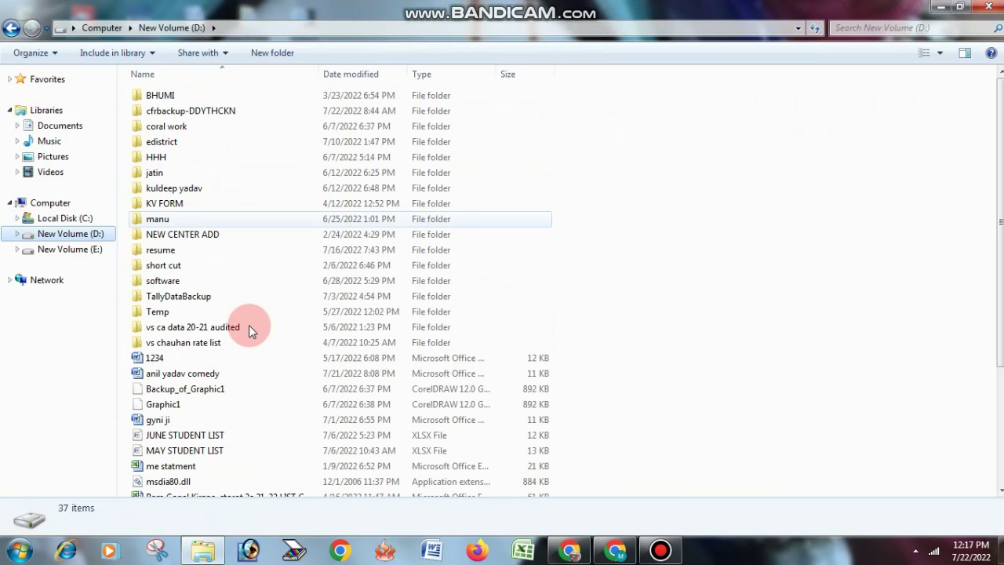
click(214, 374)
key(m)
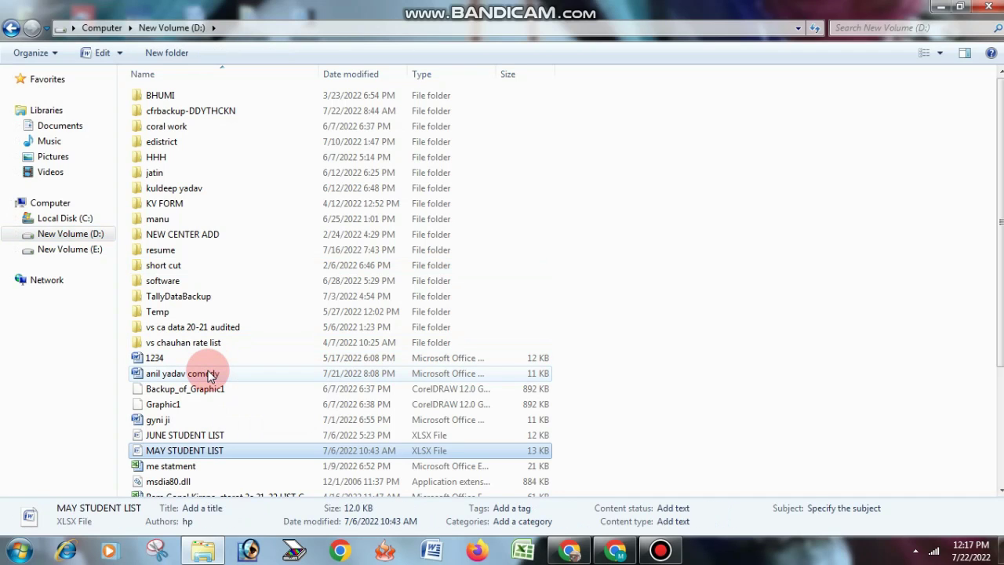
key(m)
key(m)
key(m)
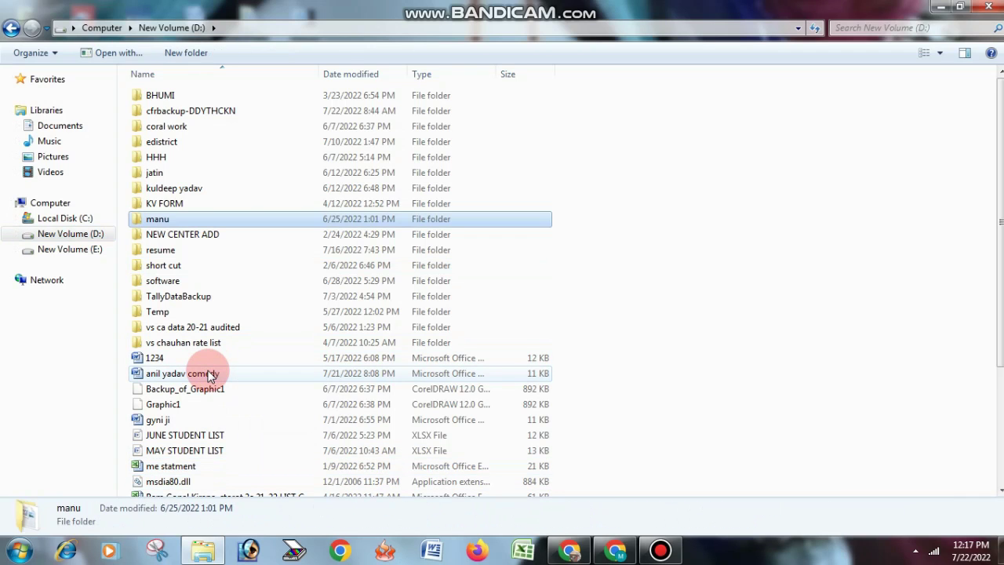
key(m)
key(m)
key(m)
key(m)
key(m)
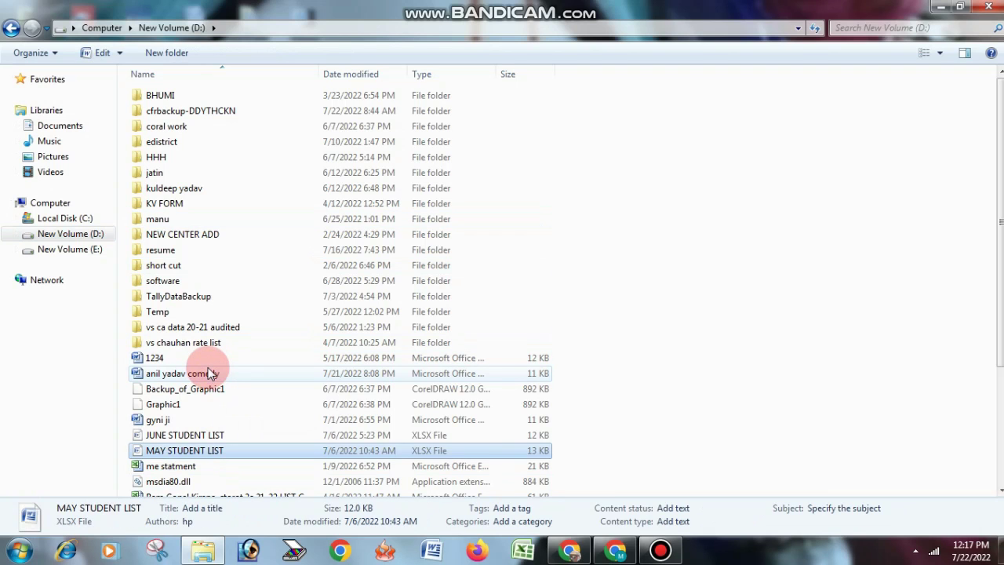
scroll(210, 368, down, 1)
scroll(210, 366, down, 1)
scroll(210, 366, down, 2)
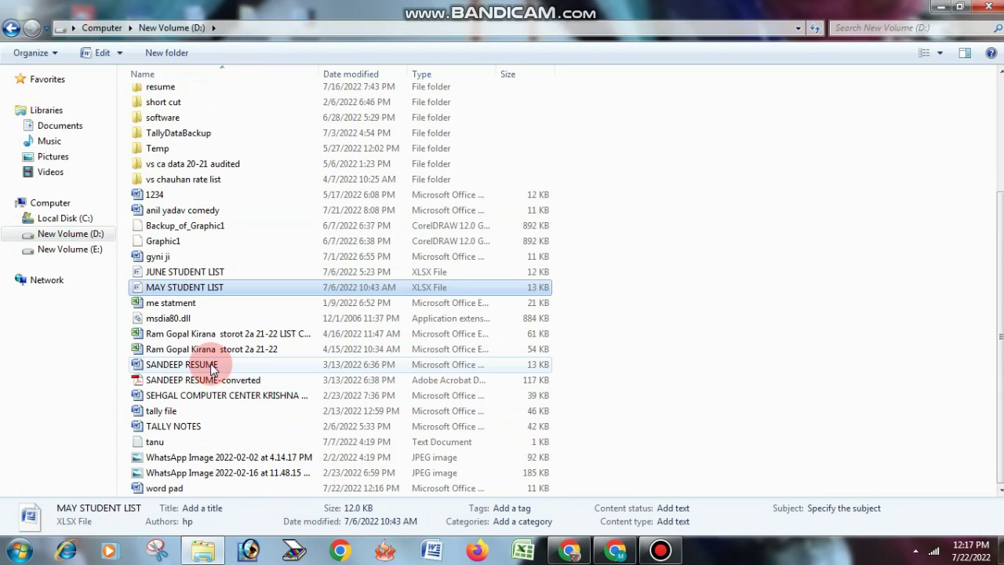
click(168, 488)
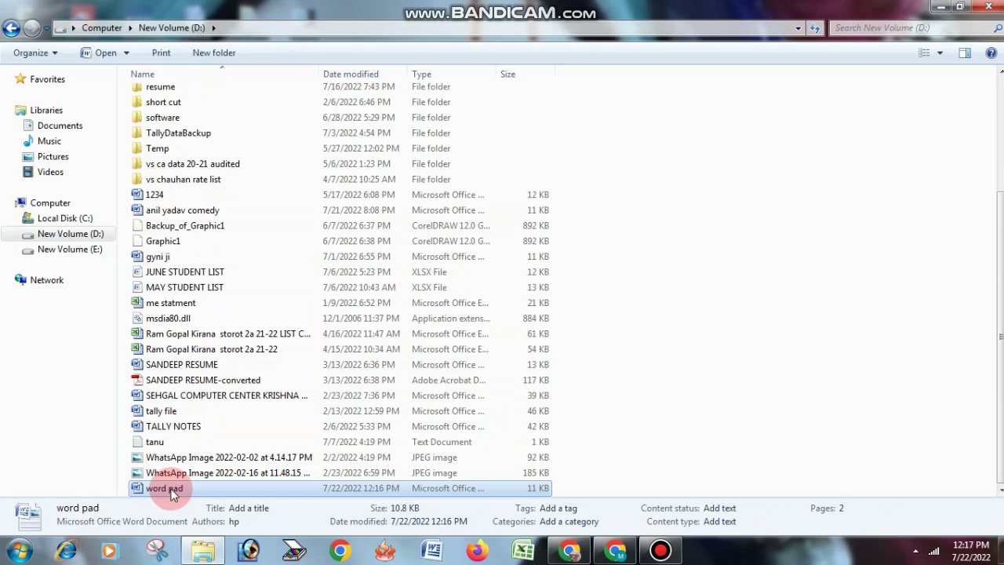
right_click(172, 493)
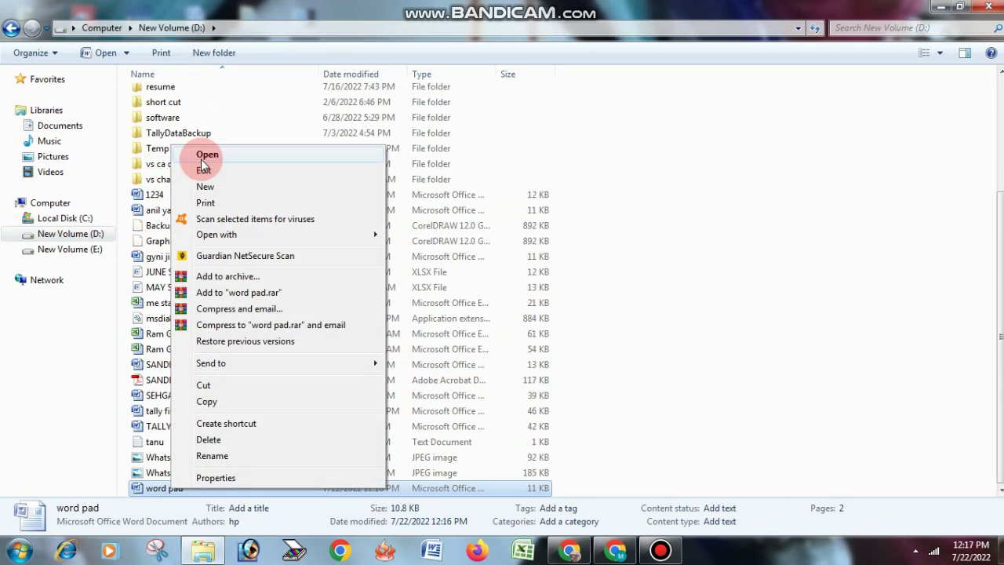
click(208, 157)
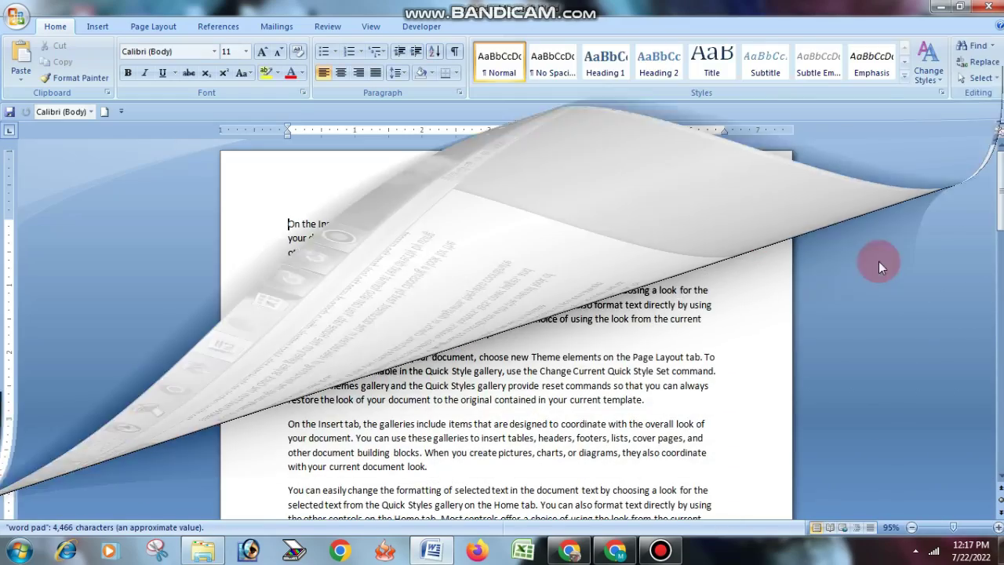
Step: Scroll through the reopened word pad to confirm its 925 words, then close it
scroll(506, 330, down, 10)
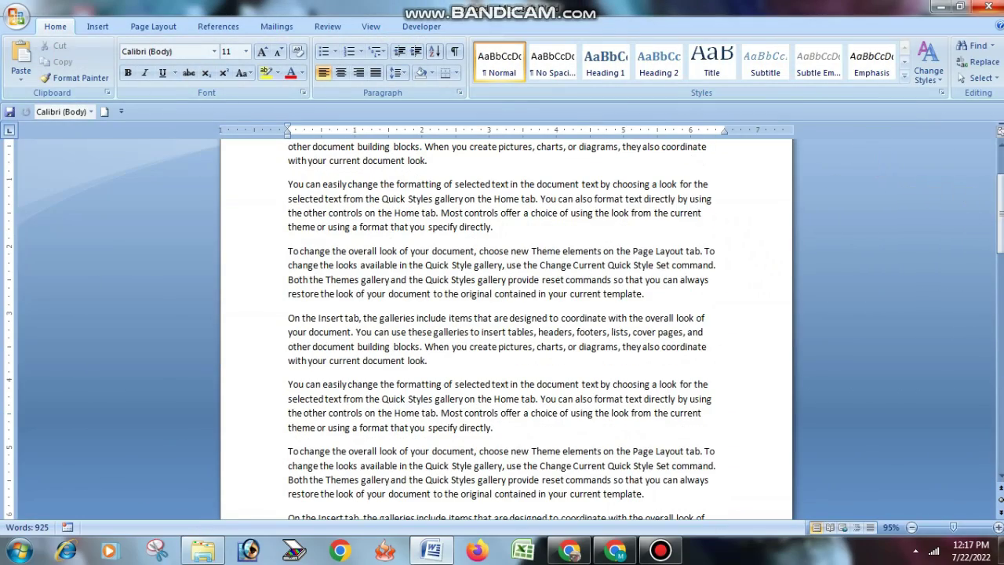
click(988, 6)
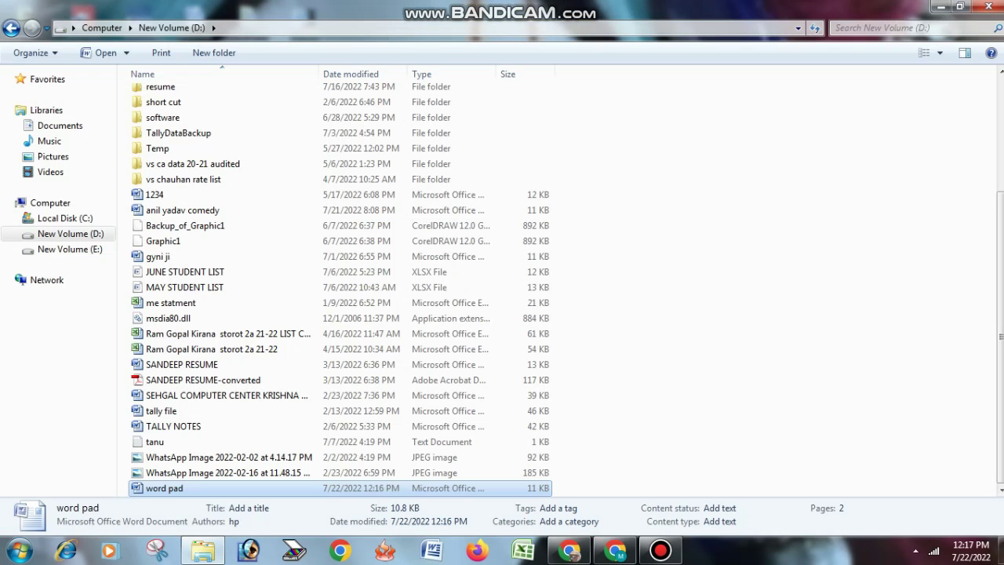
Step: Close the D: folder window and open a new Chrome tab on Google's search box
click(989, 8)
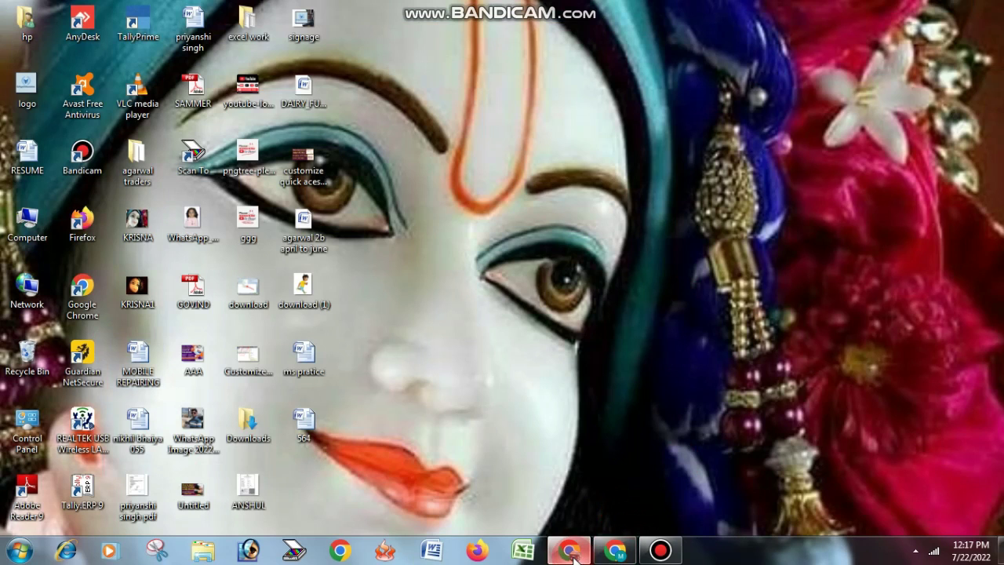
click(616, 552)
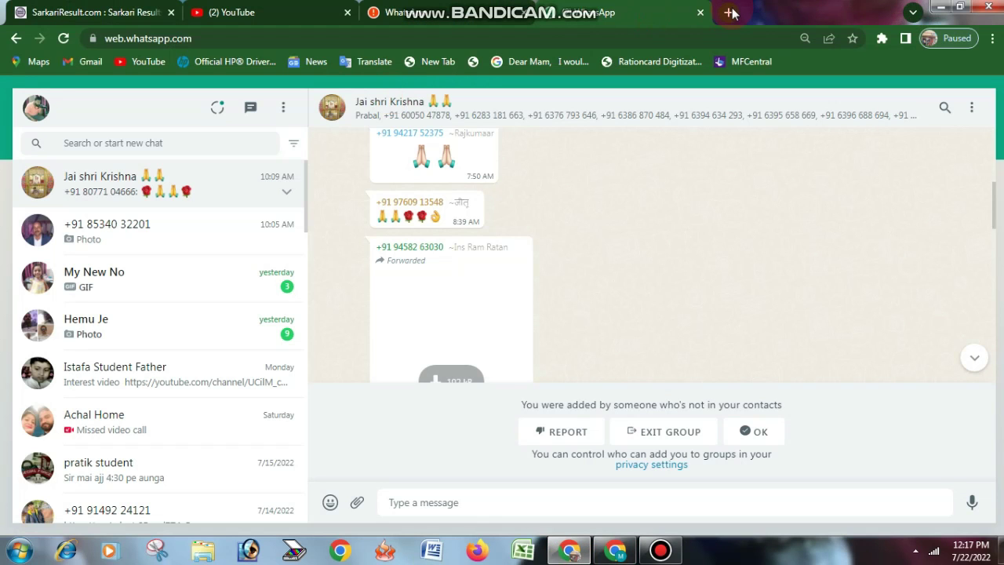
click(731, 13)
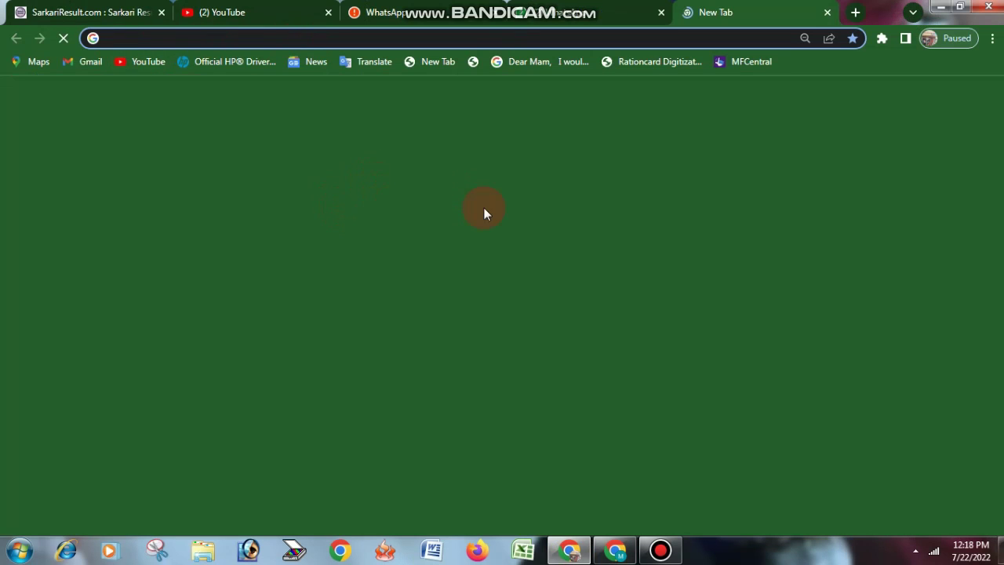
click(431, 274)
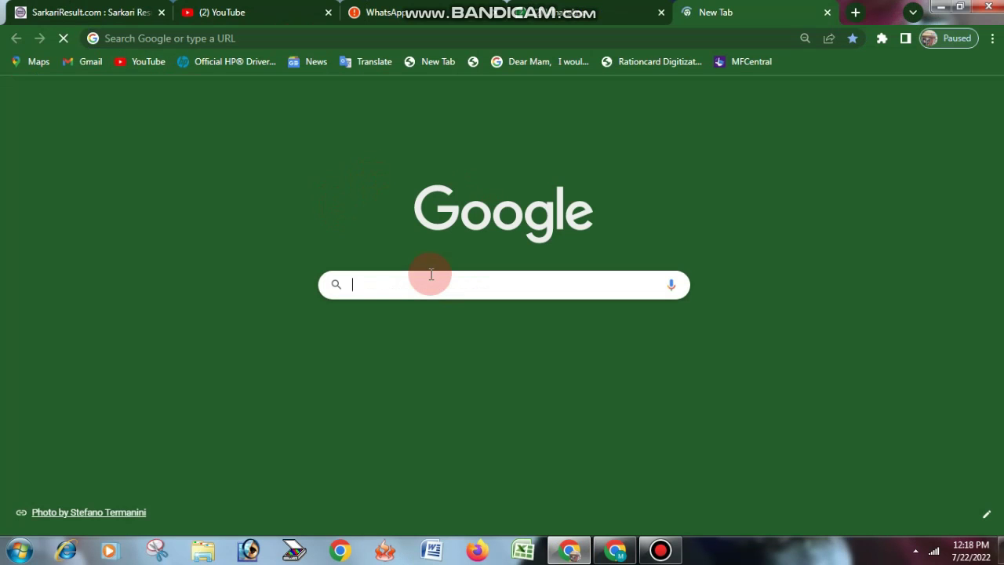
Step: Search Google for 'word to pdf' and open the iLovePDF Word to PDF result
text(word)
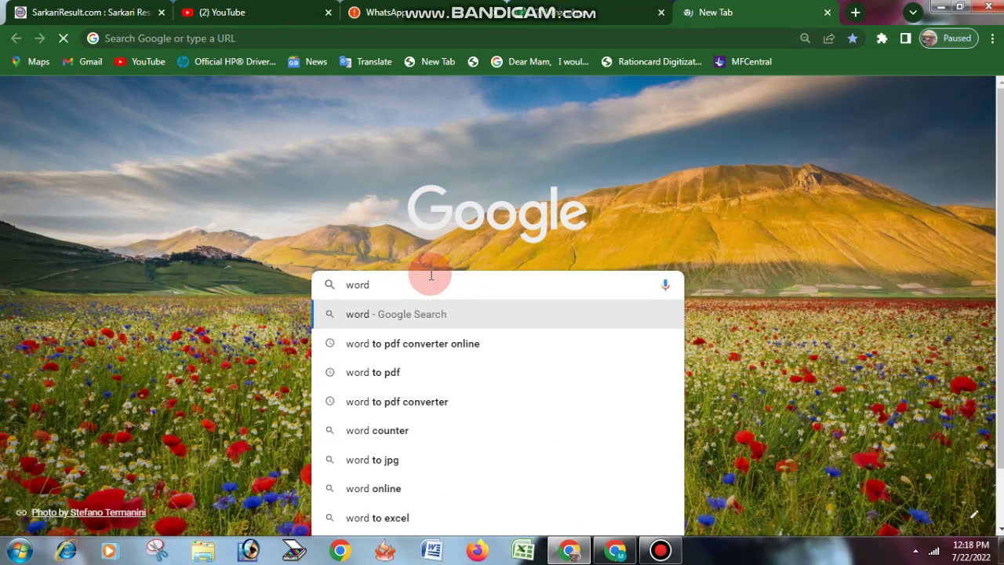
text( to pdf)
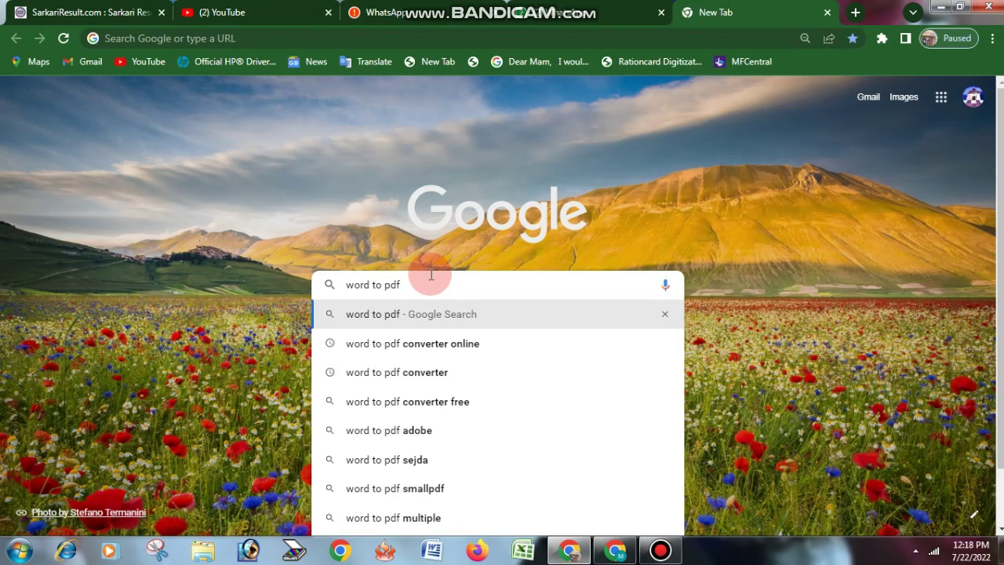
key(Return)
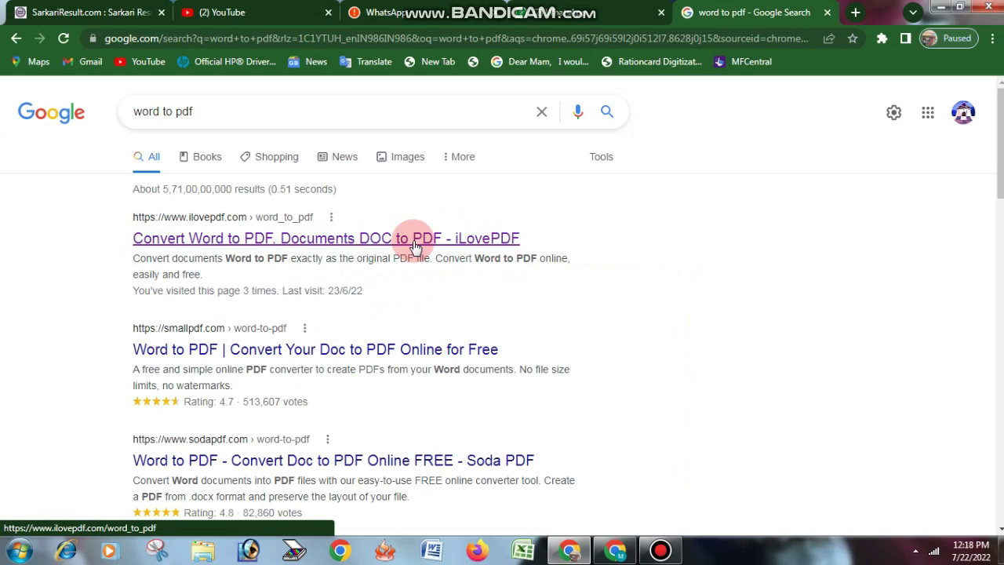
click(324, 245)
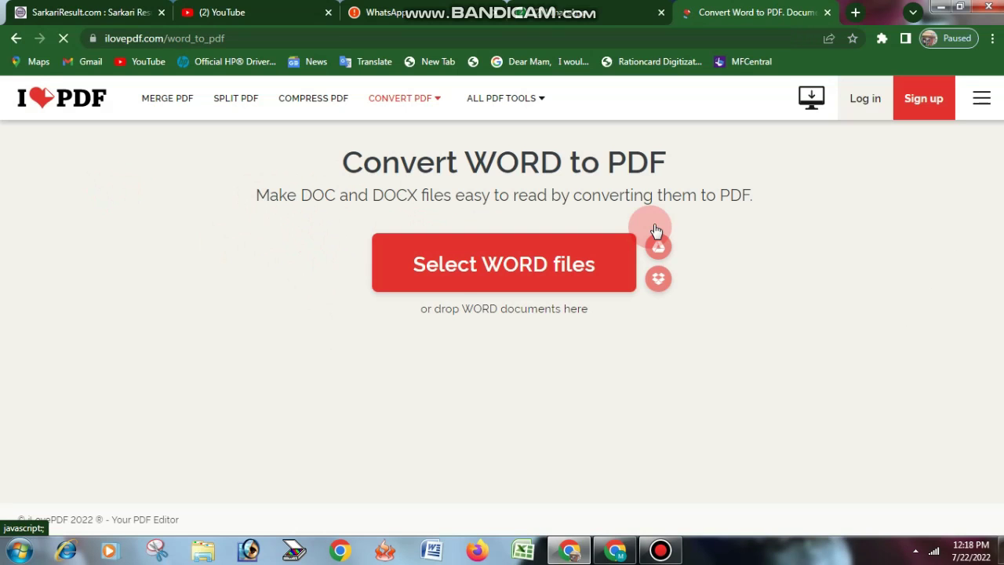
Step: Open the Select WORD files picker and browse folders on New Volume (E:)
click(517, 280)
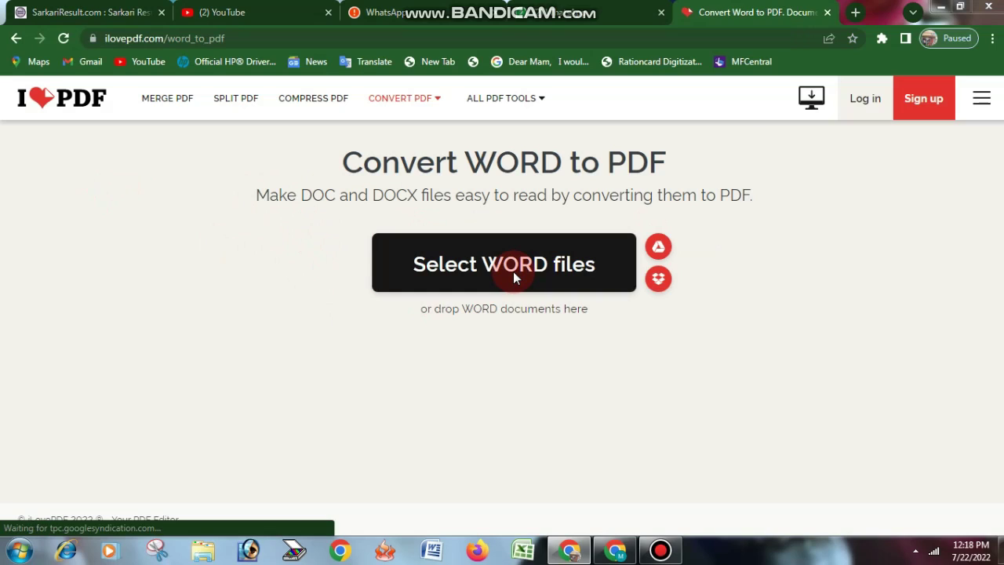
click(514, 274)
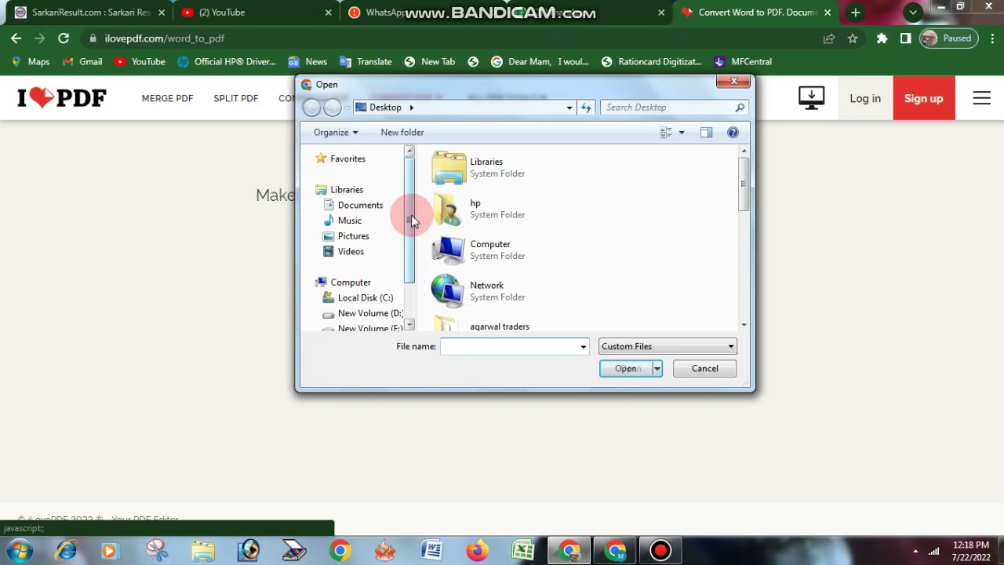
drag(410, 215, 410, 227)
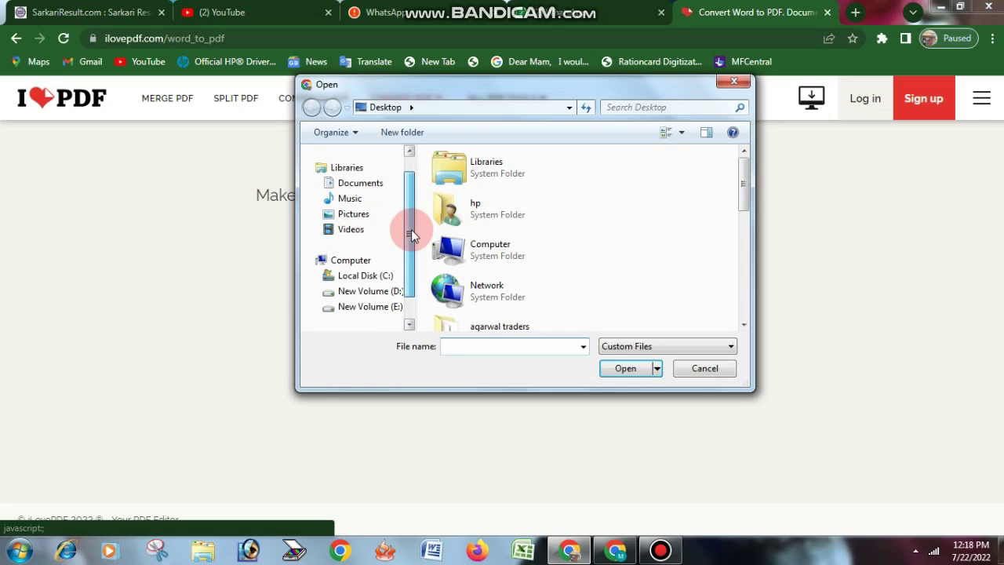
click(373, 307)
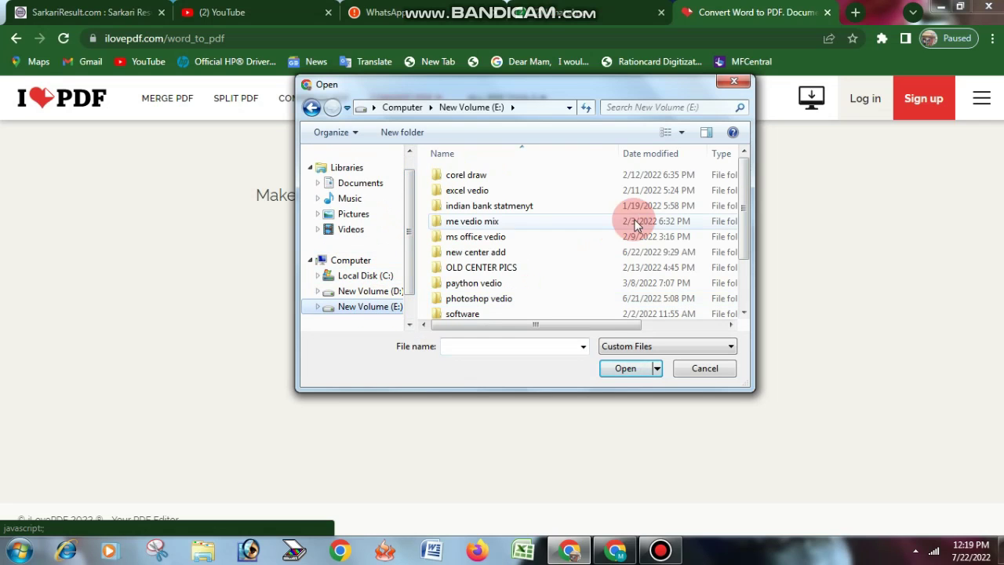
click(505, 251)
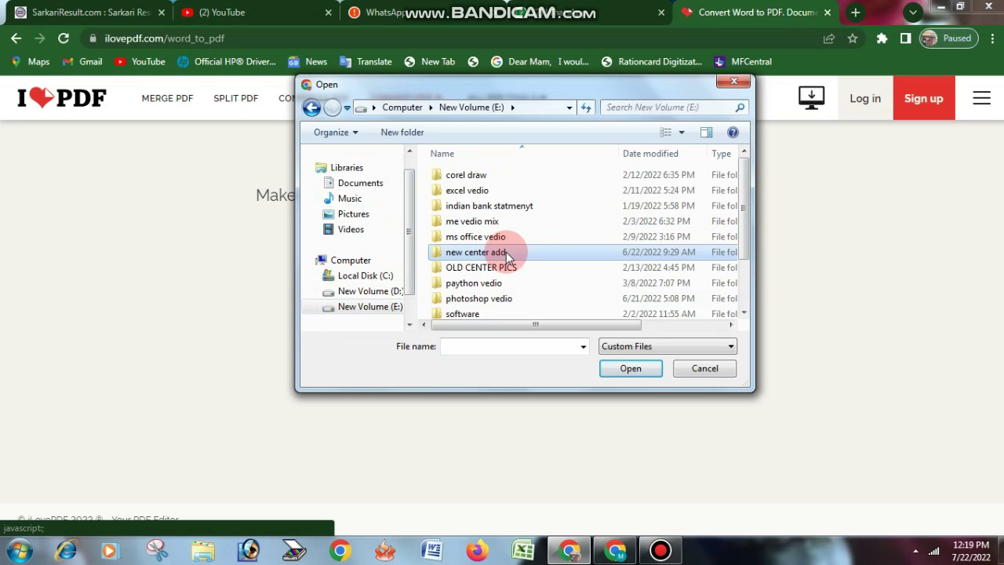
scroll(506, 252, down, 2)
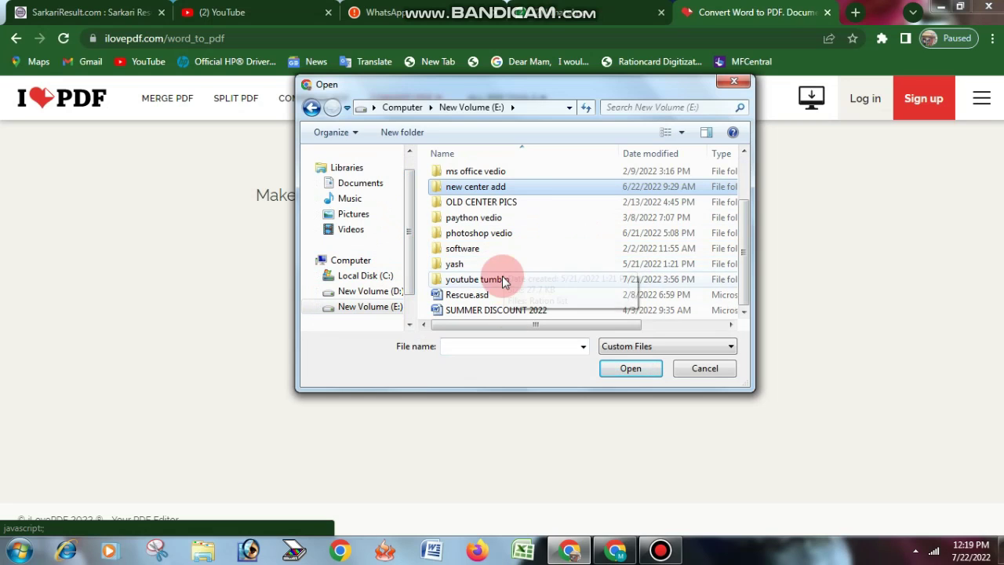
scroll(501, 275, up, 2)
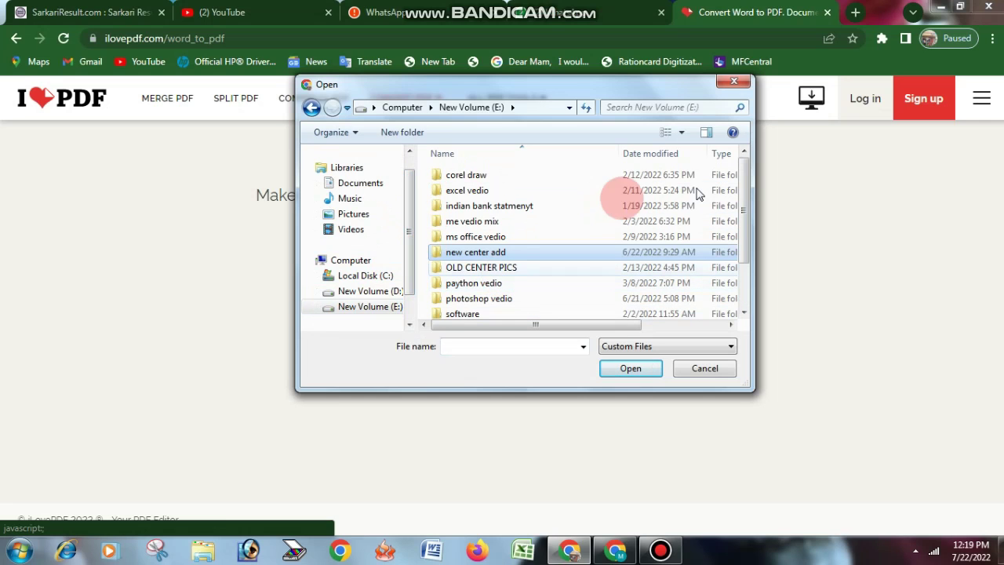
drag(741, 198, 745, 268)
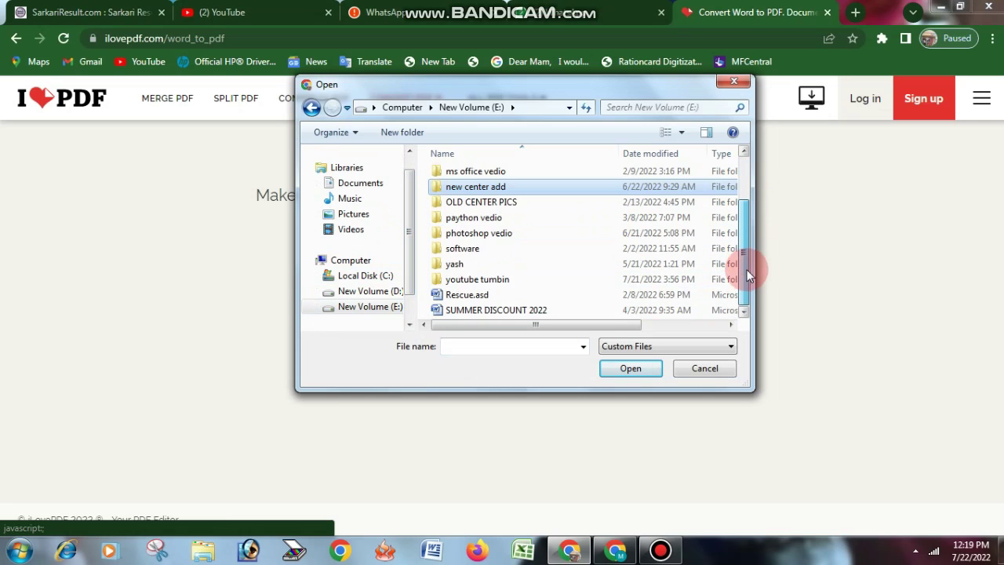
click(481, 239)
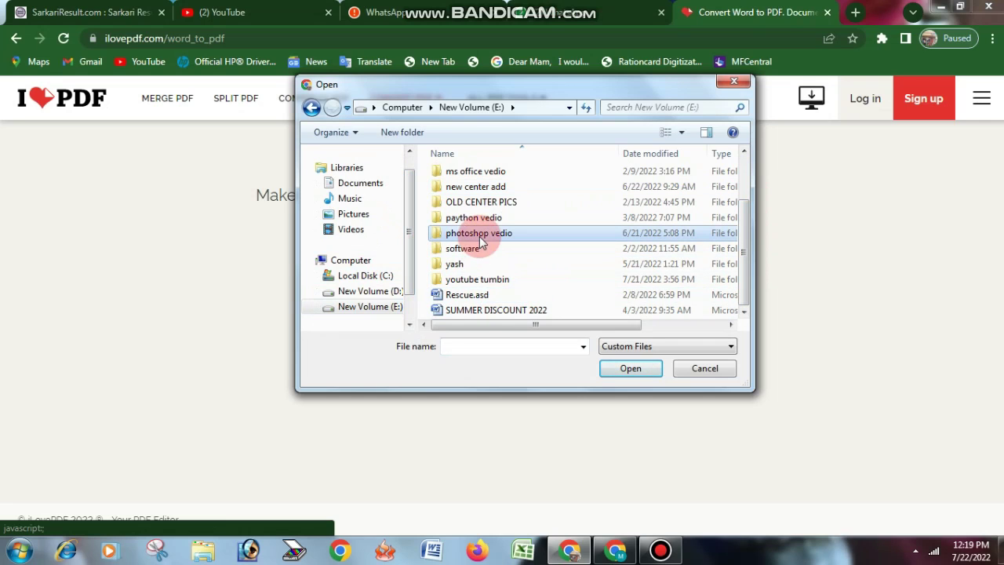
Step: Switch to New Volume (D:) and upload the word pad document
click(374, 295)
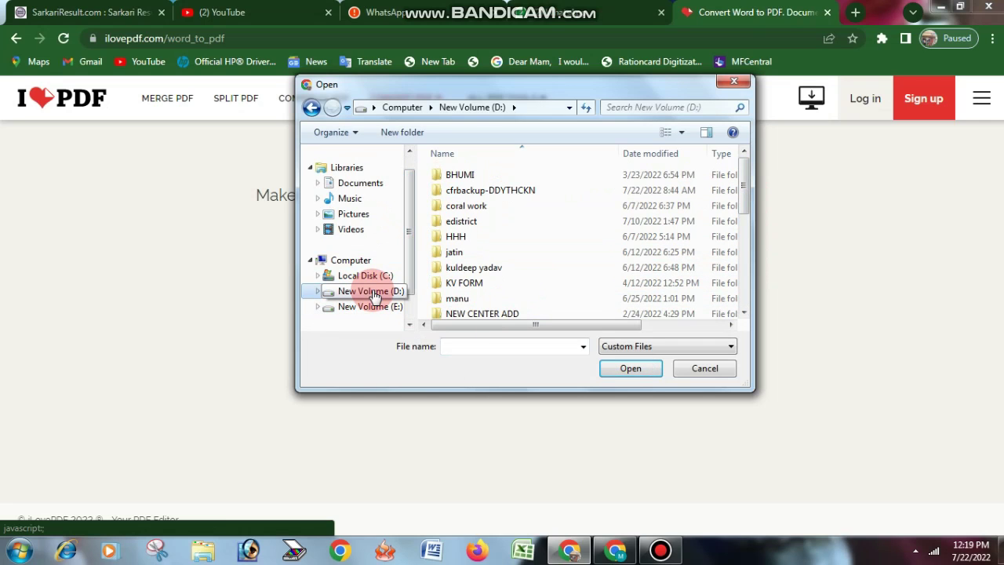
click(485, 270)
key(End)
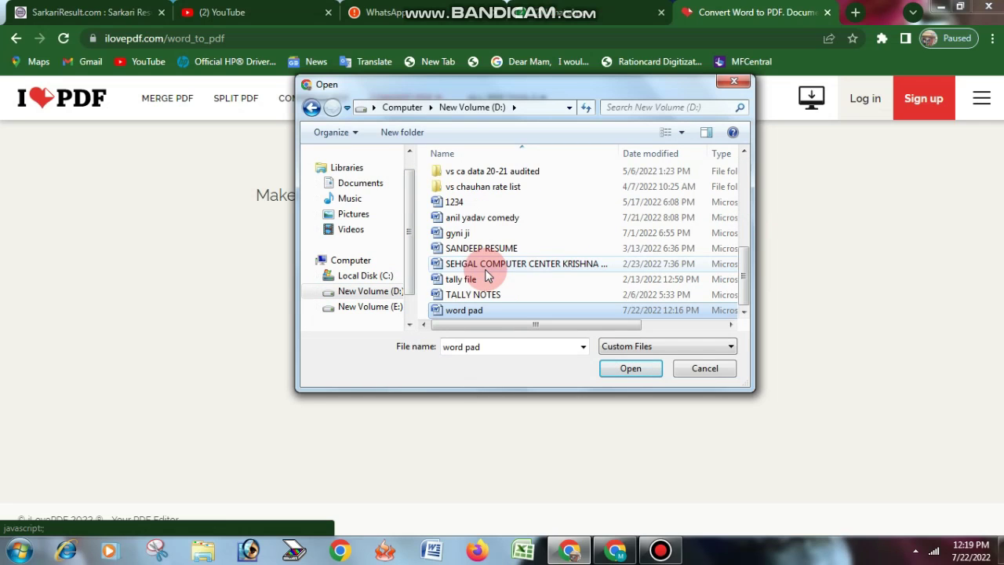
click(625, 369)
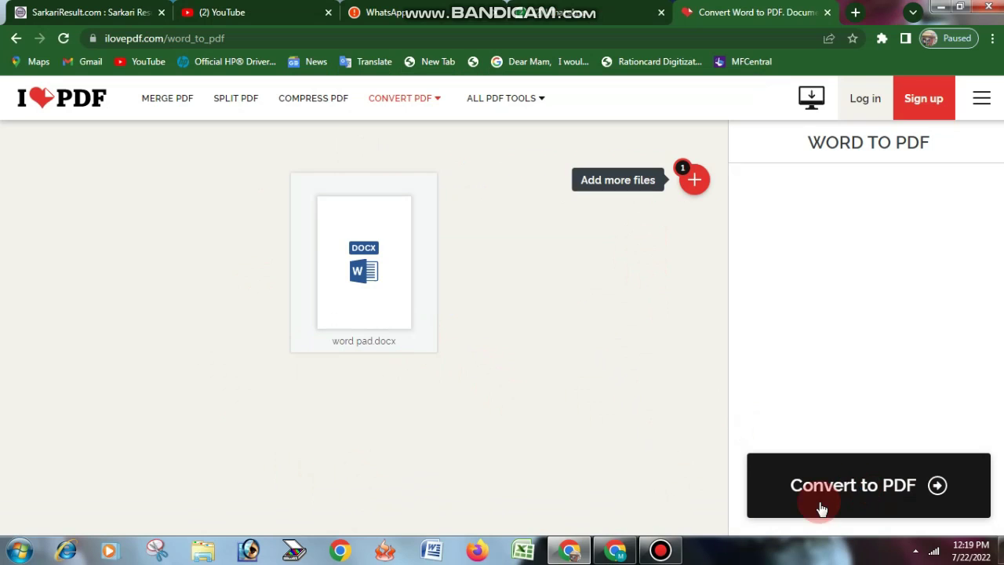
Step: Convert word pad.docx to PDF, download word pad.pdf, and open the download
click(876, 494)
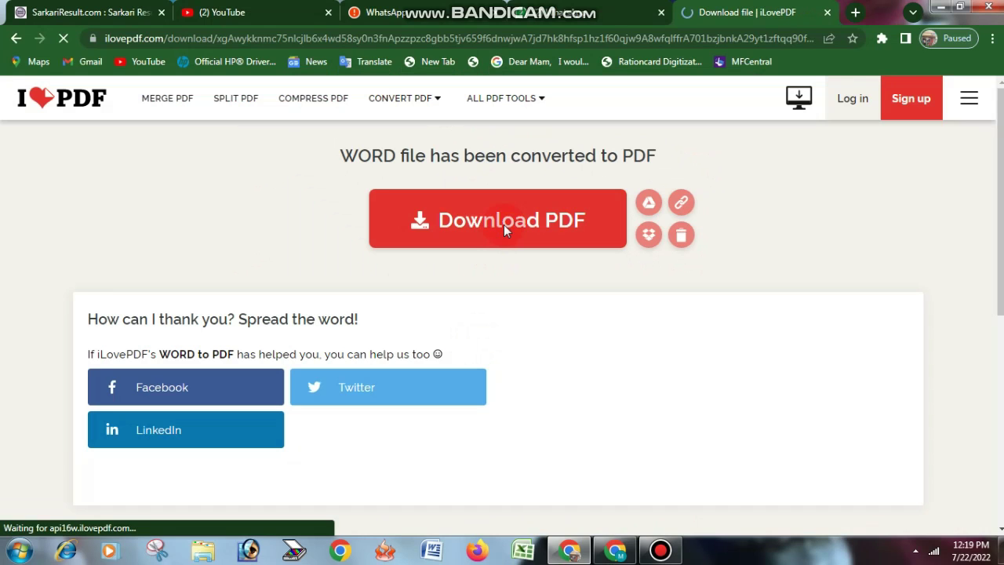
click(505, 225)
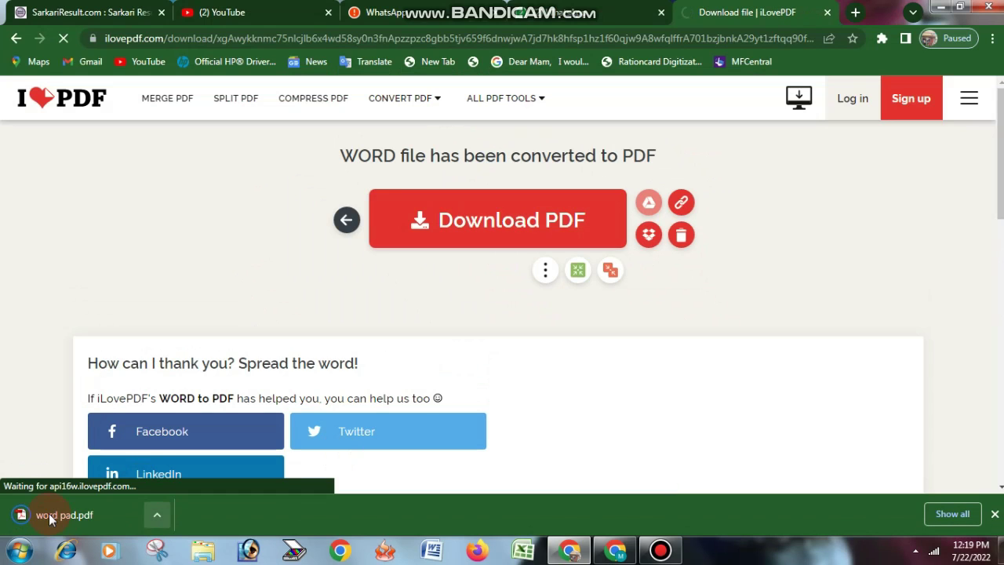
click(157, 514)
click(436, 307)
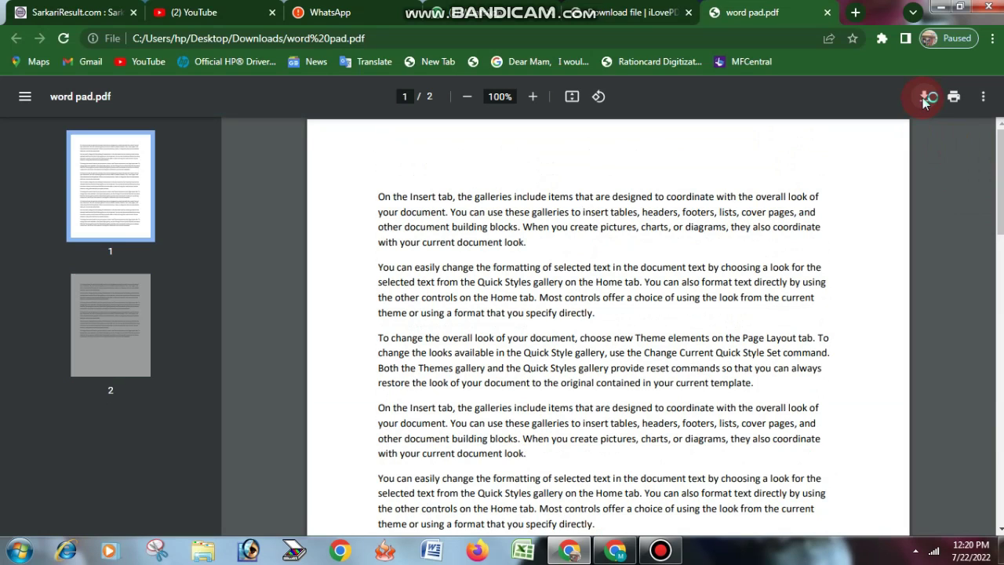
Step: Save a copy of the PDF named 'word pad' to the Desktop
click(923, 98)
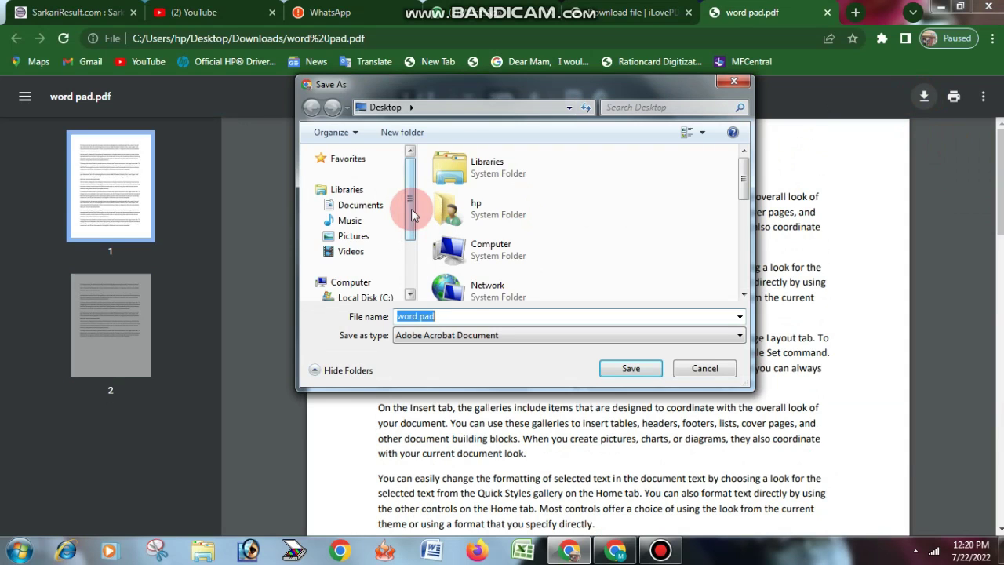
click(447, 317)
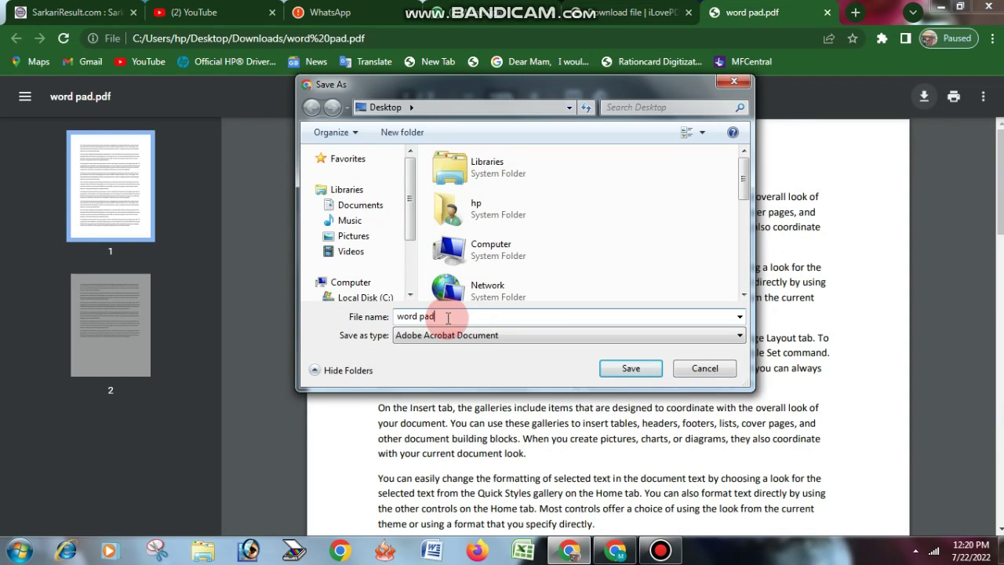
click(641, 376)
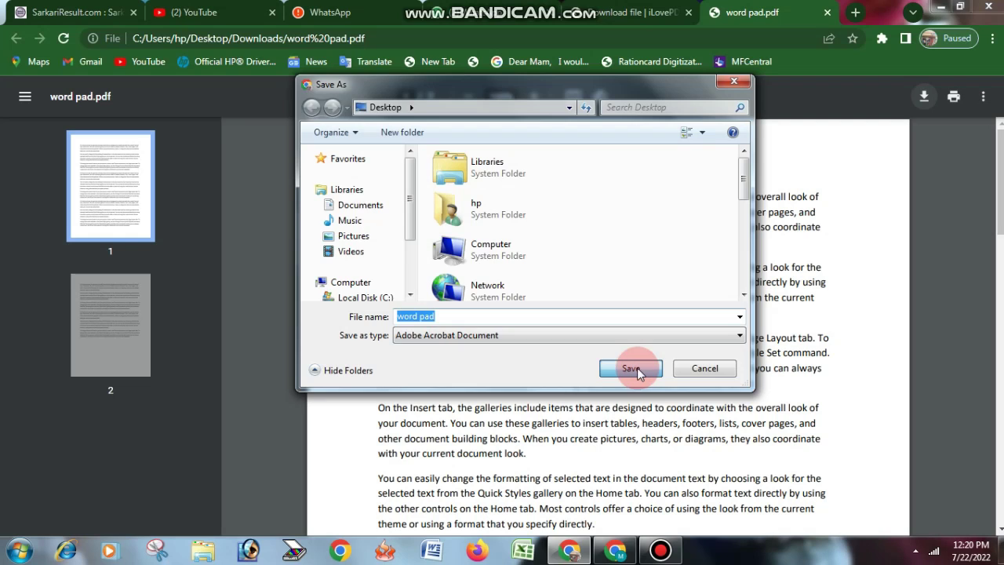
click(939, 8)
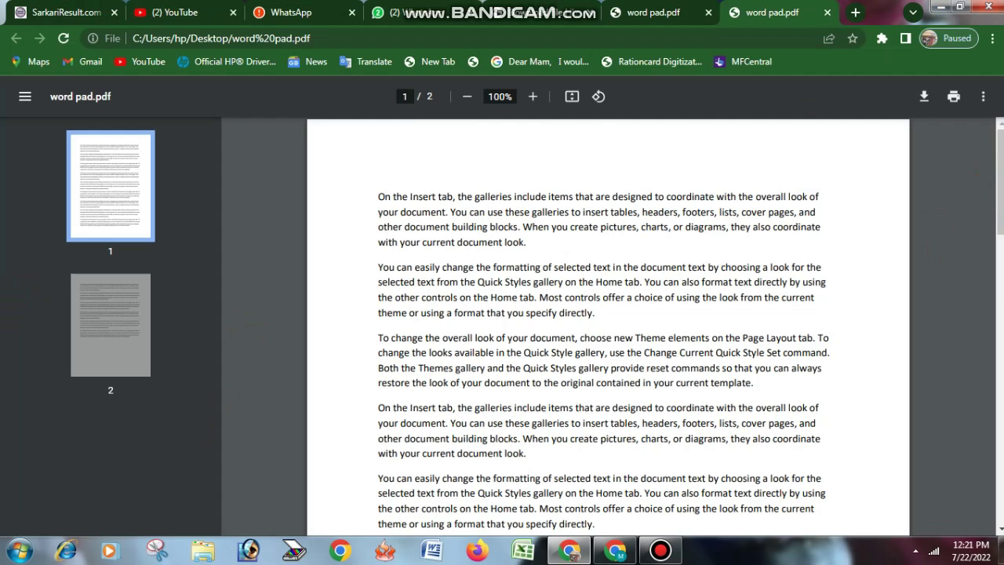
Step: Scroll through both pages of the Desktop word pad.pdf, then minimize Chrome
scroll(998, 192, down, 2)
scroll(607, 325, down, 5)
scroll(608, 325, down, 5)
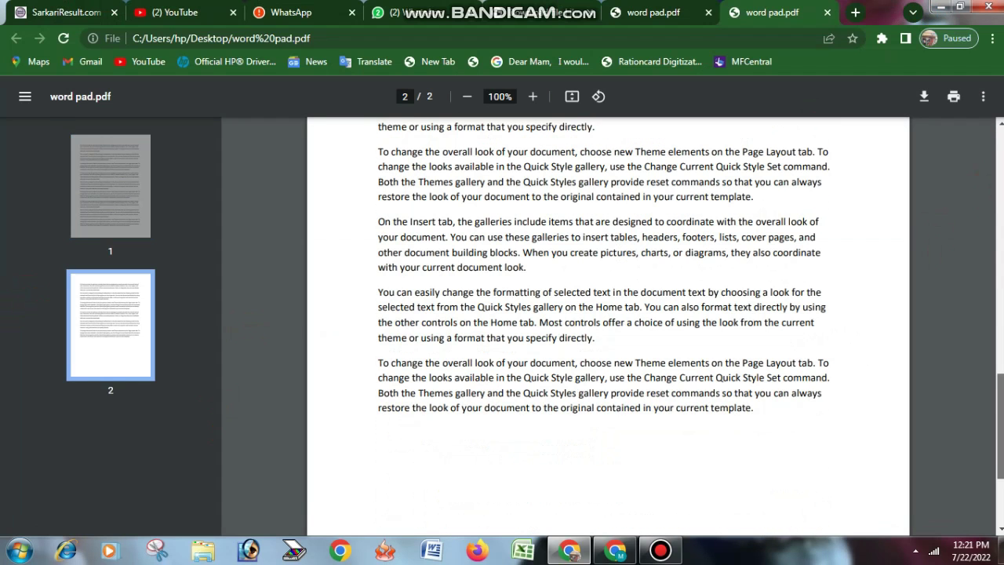
scroll(403, 330, up, 5)
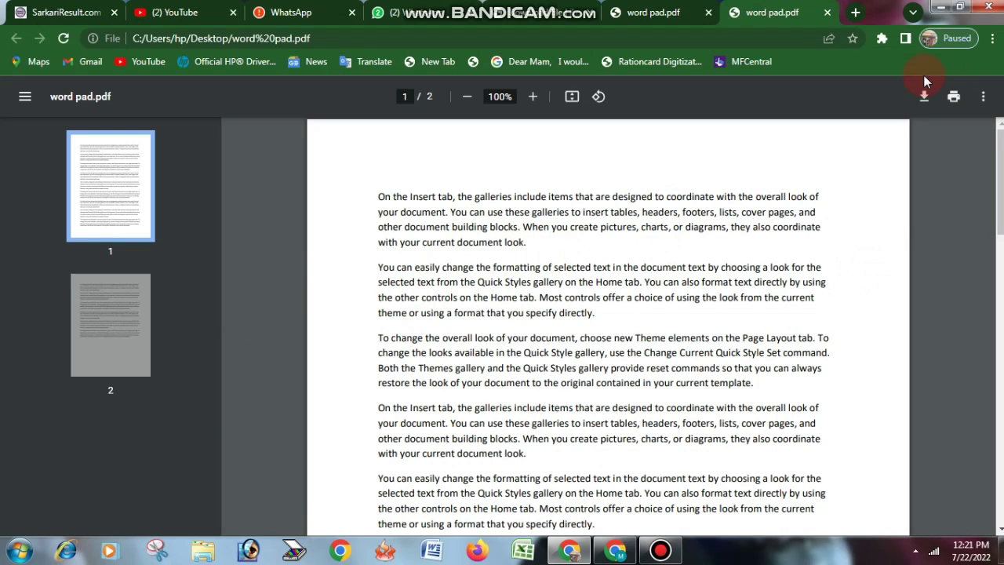
click(939, 11)
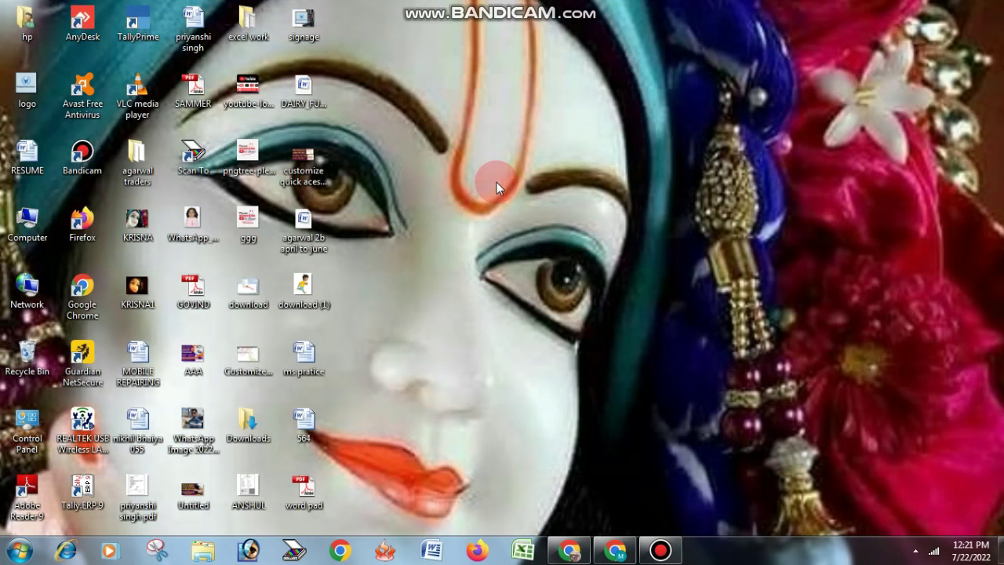